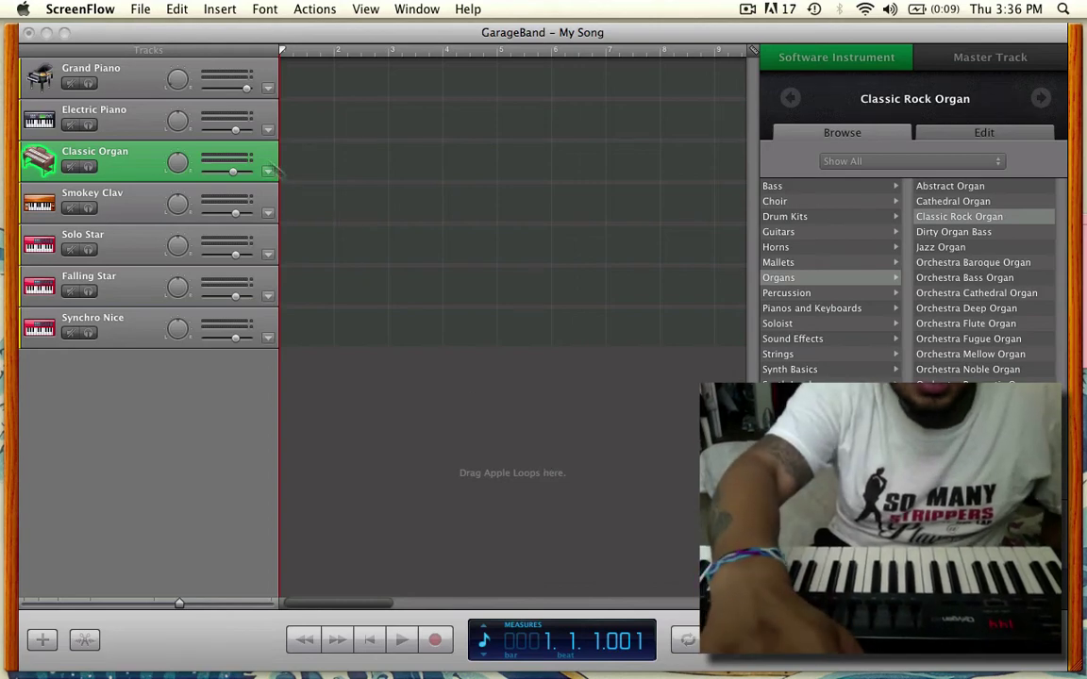
left_click(132, 75)
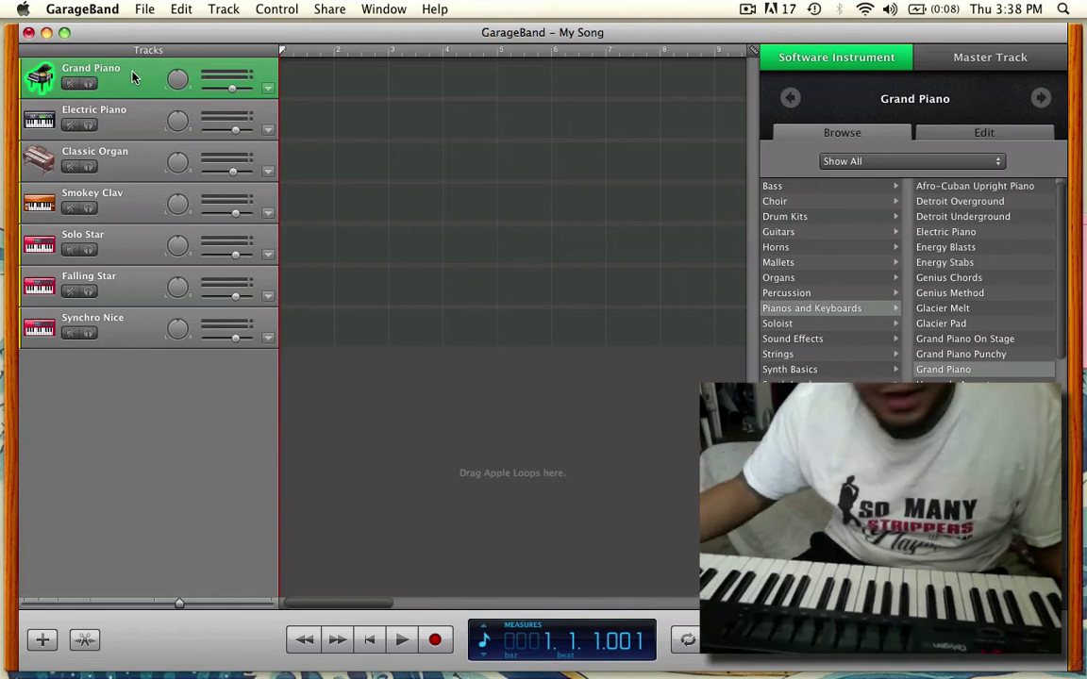
key("space")
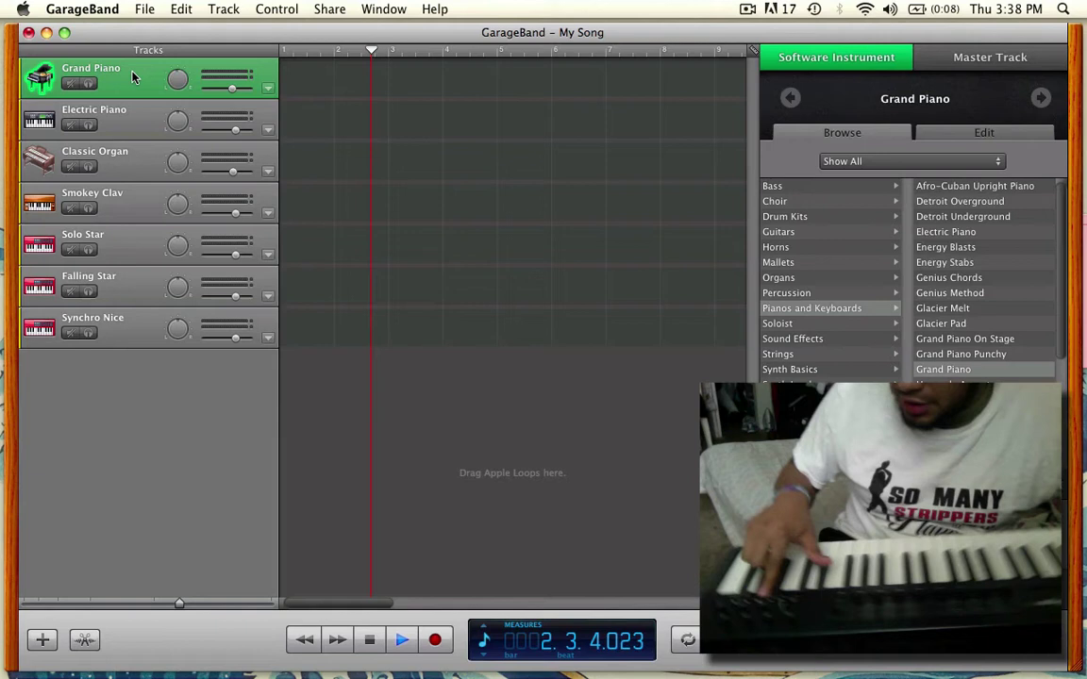
key("space")
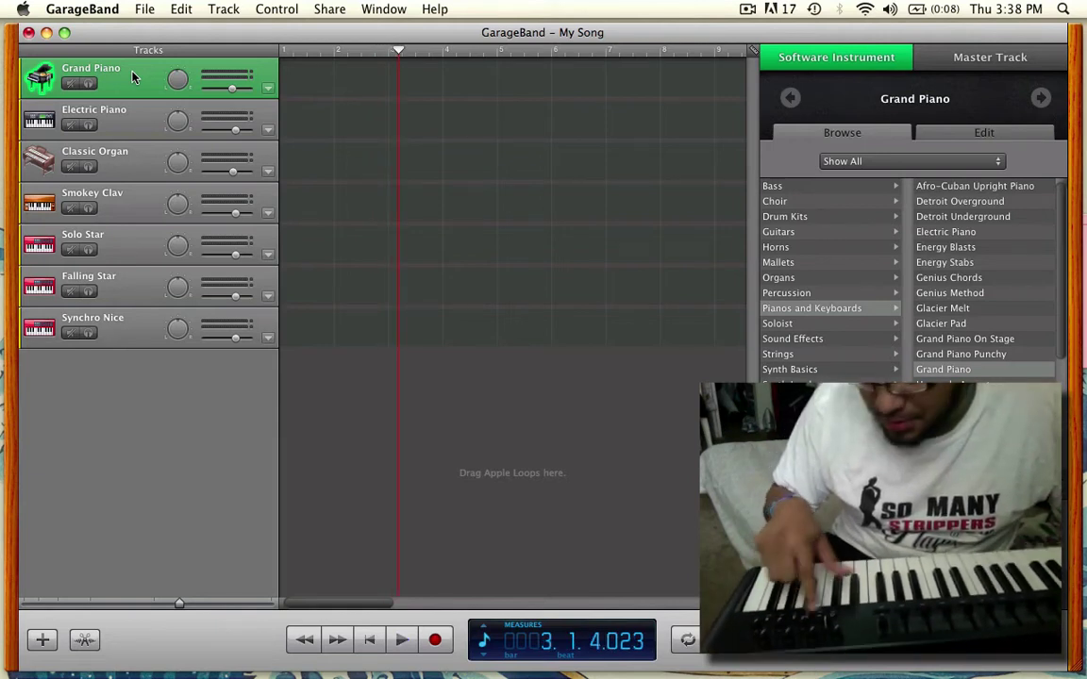
key("Return")
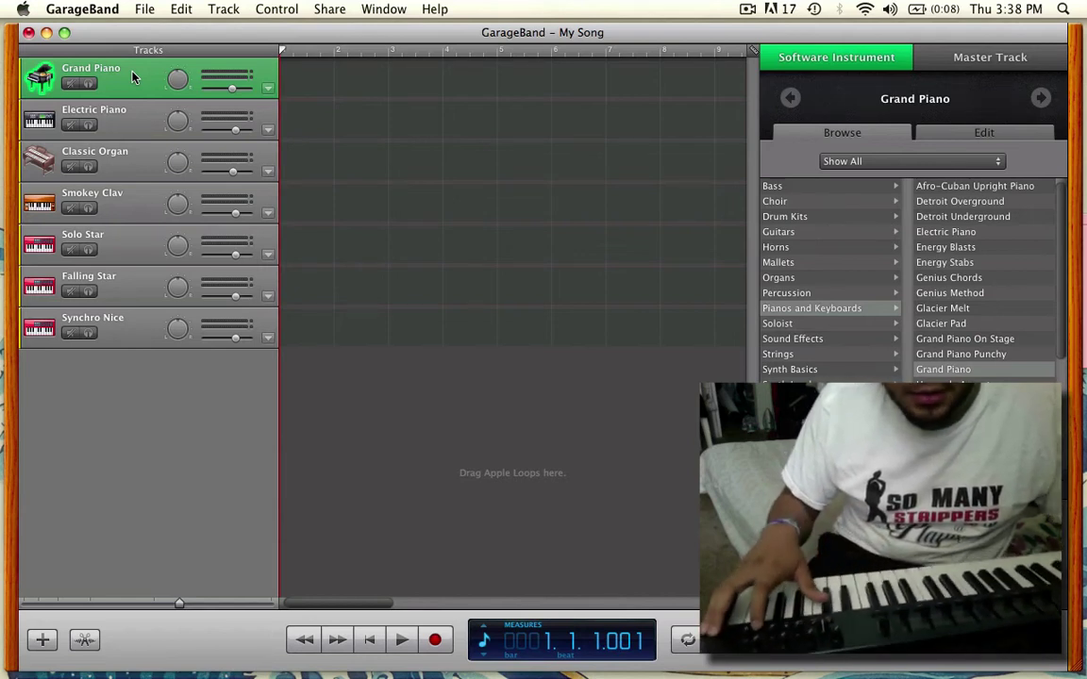
Step: Record a short Grand Piano region from bar 2, then play it back from bars 2 and 3
key("r")
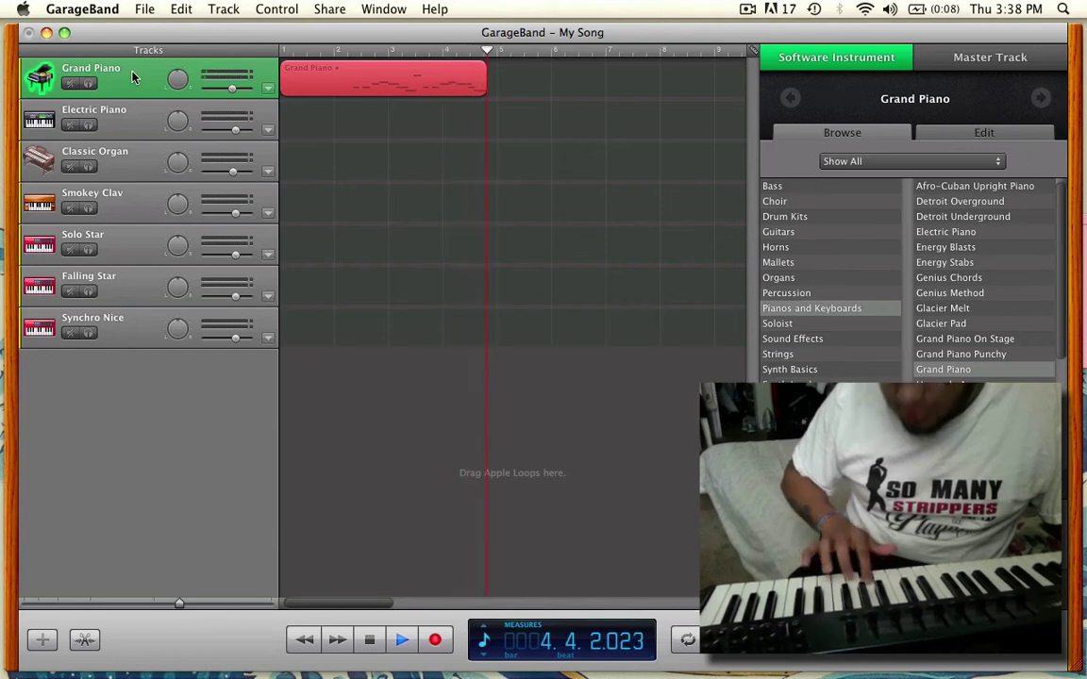
key("space")
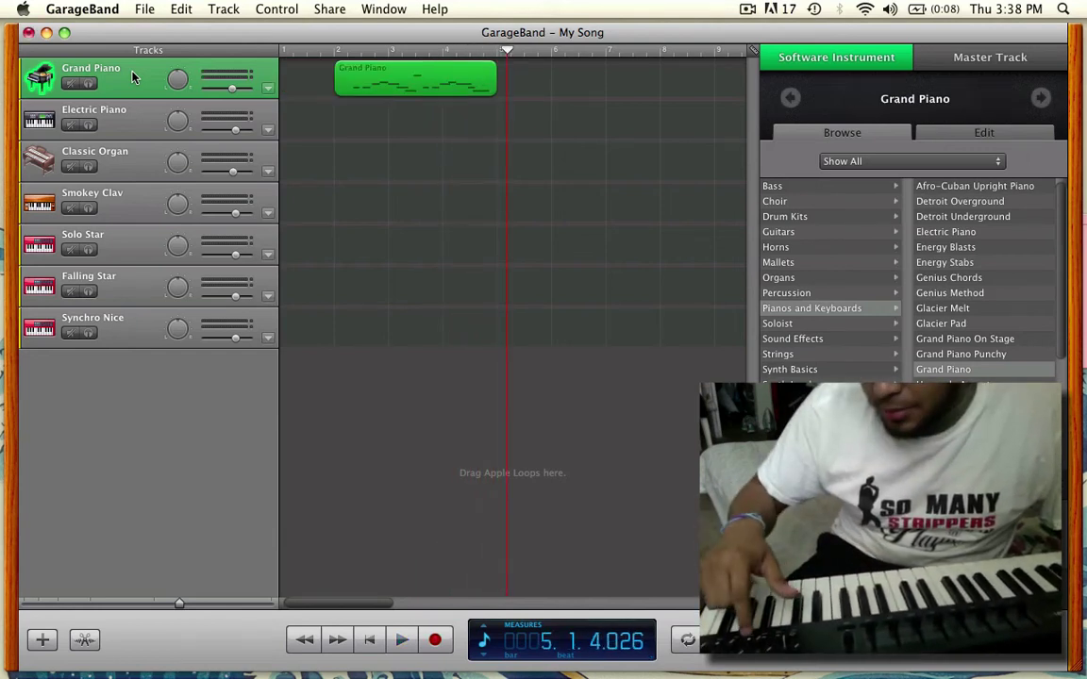
key("Left")
key("Left")
key("Left")
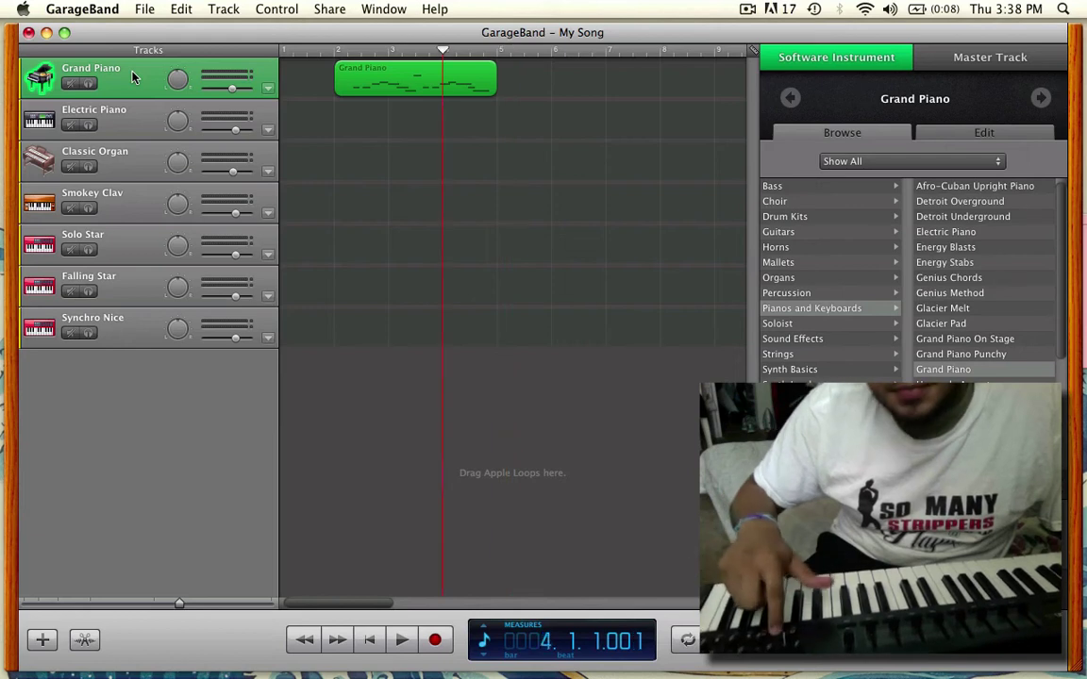
key("space")
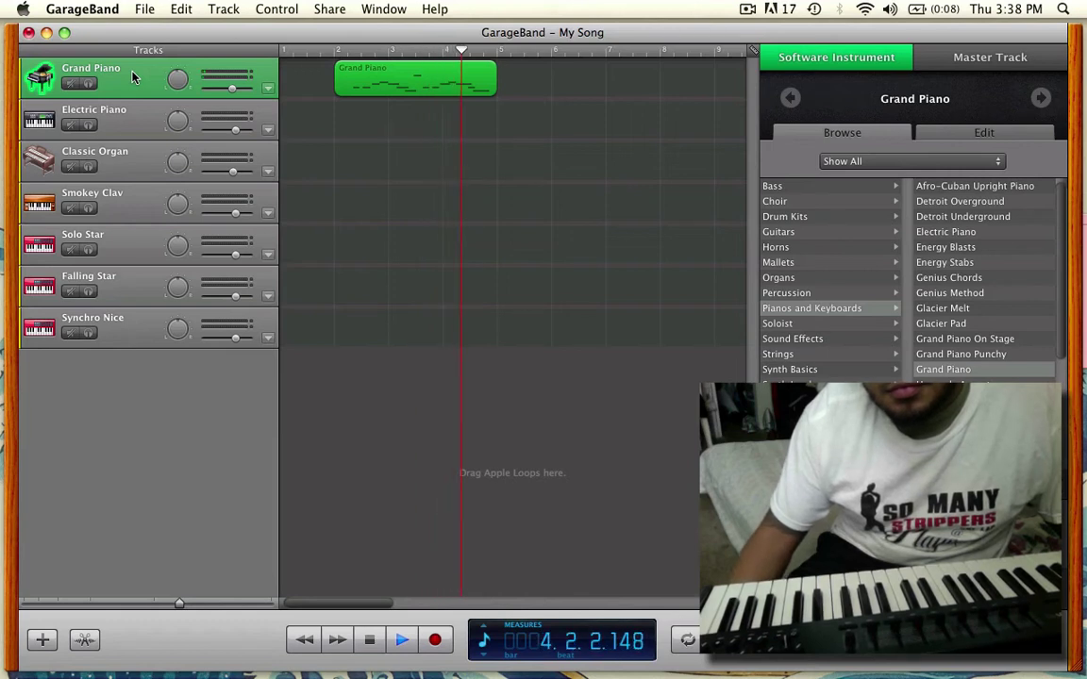
key("space")
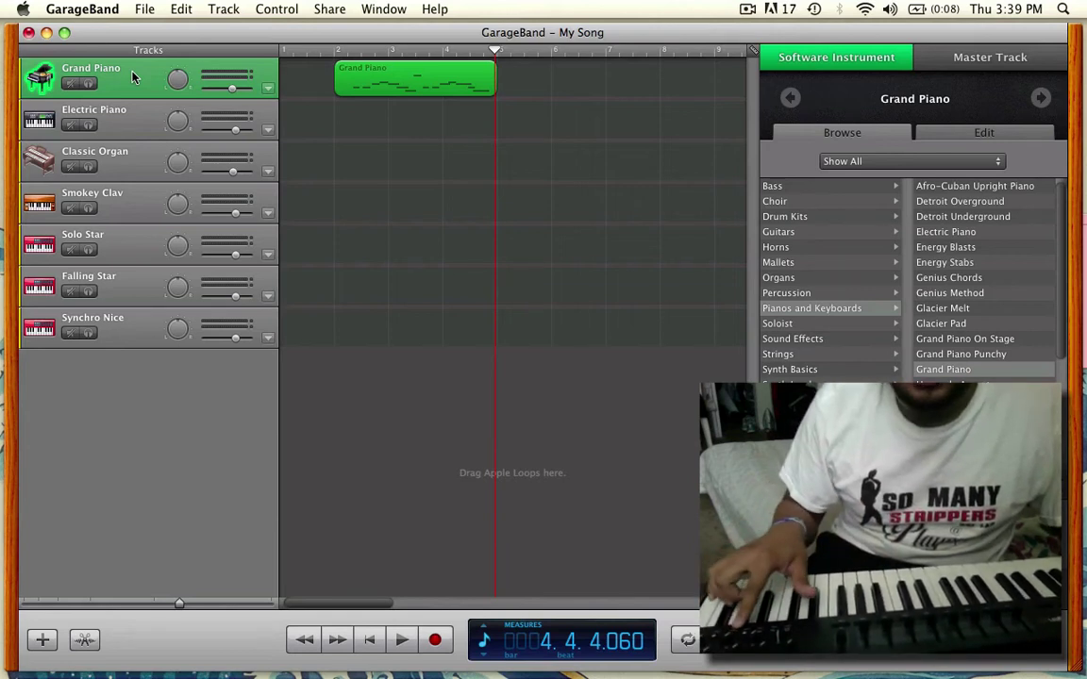
key("comma")
key("comma")
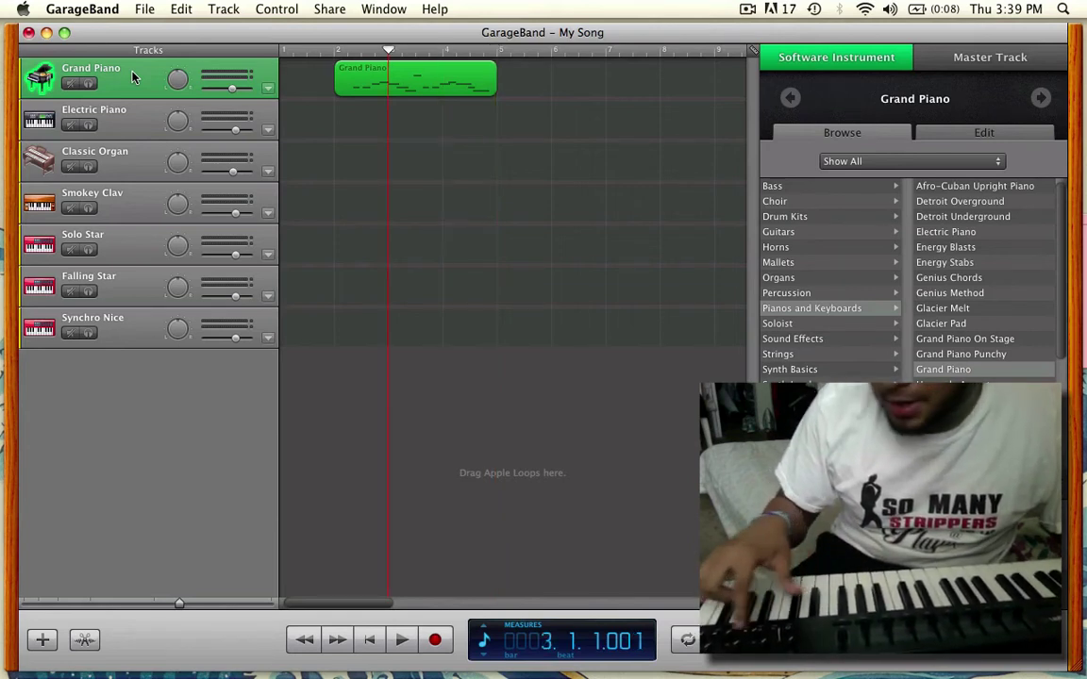
key("space")
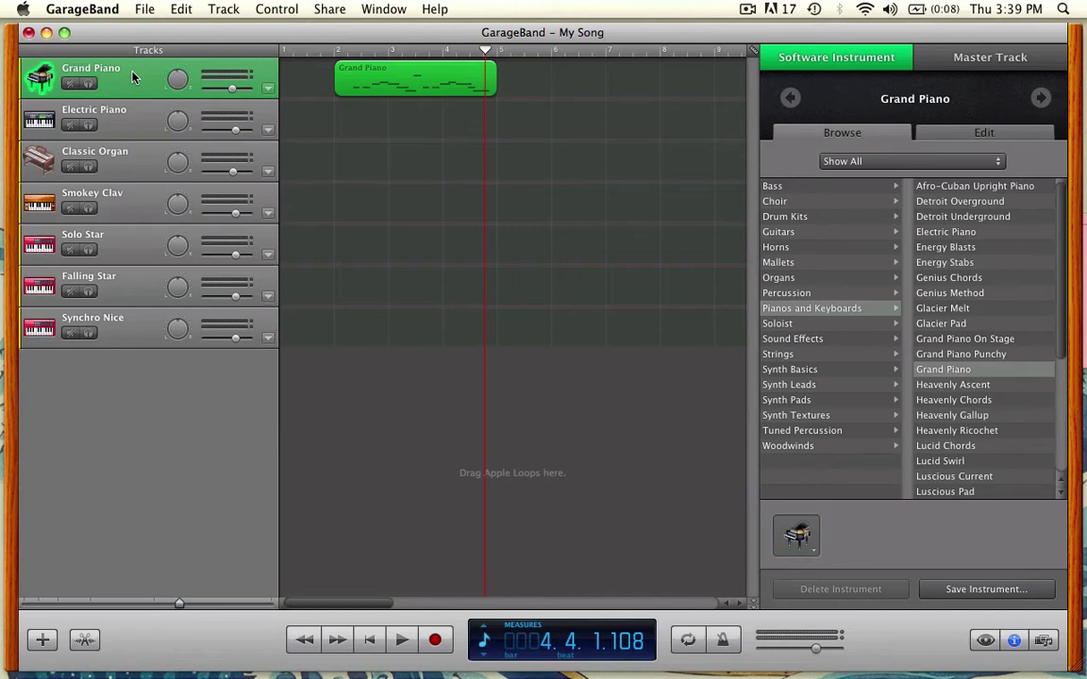
Step: Select the Classic Organ track and hide the Track Info pane so the timeline shows to bar 15
left_click(141, 163)
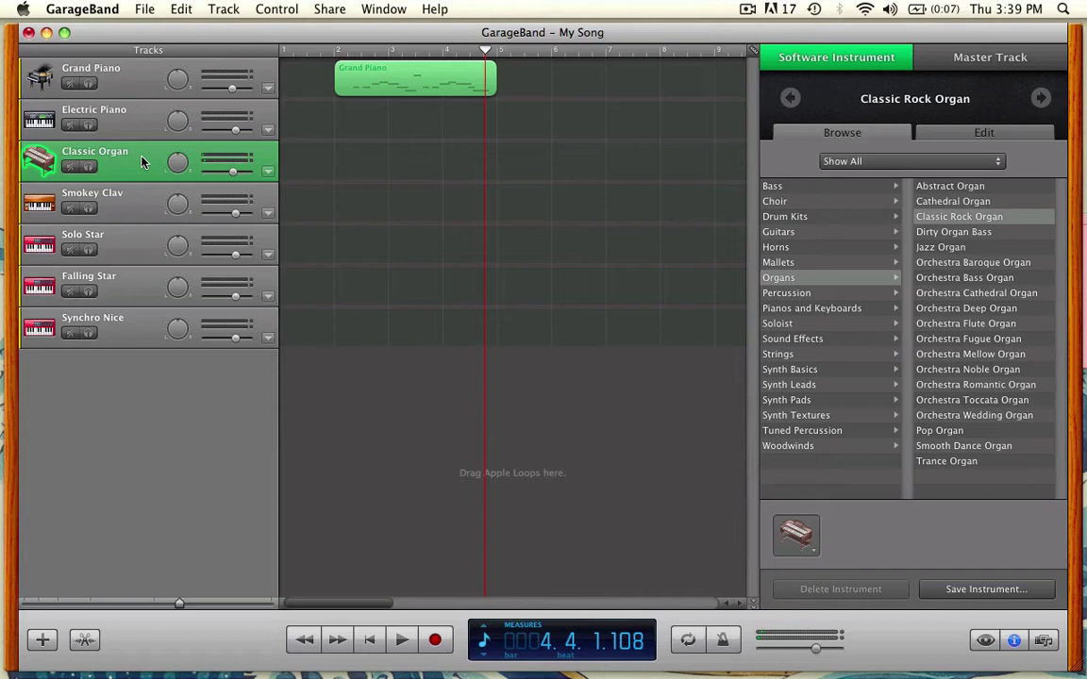
left_click(982, 132)
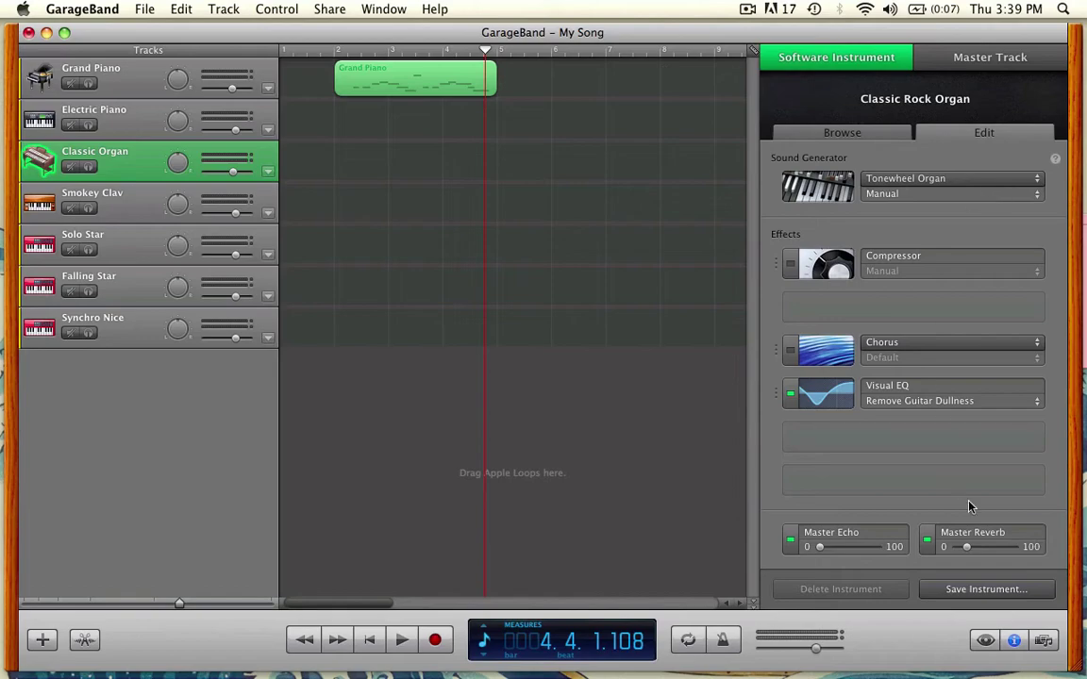
left_click(1014, 640)
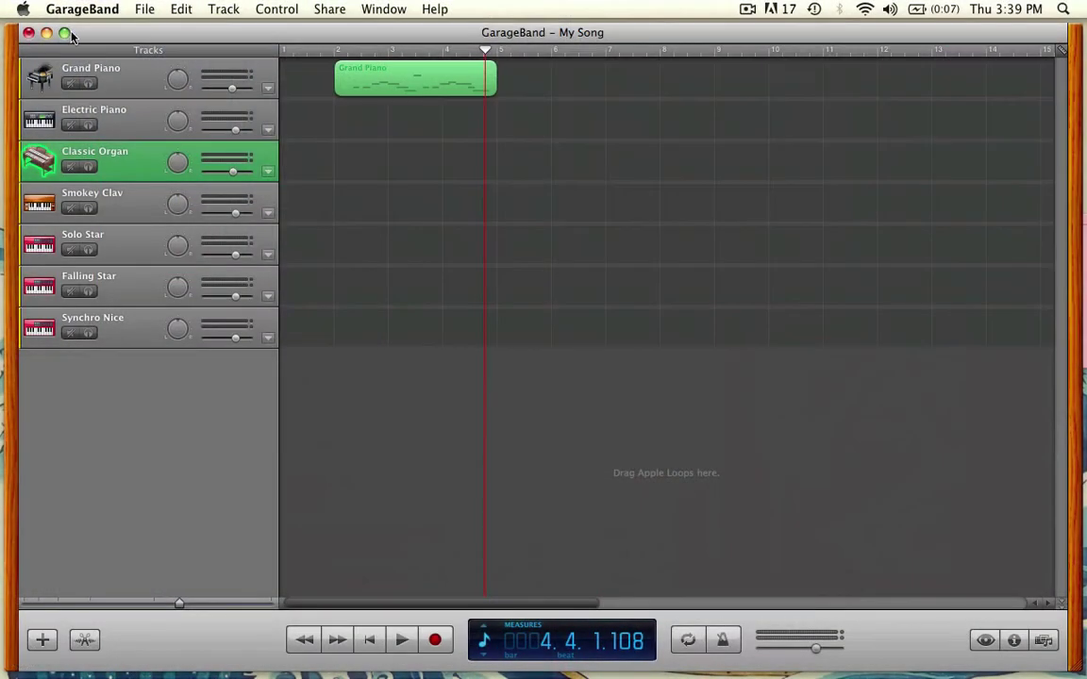
Step: Reopen Classic Organ's Track Info to show the Tonewheel Organ generator with Compressor, Chorus and Visual EQ
left_click(63, 34)
left_click(80, 49)
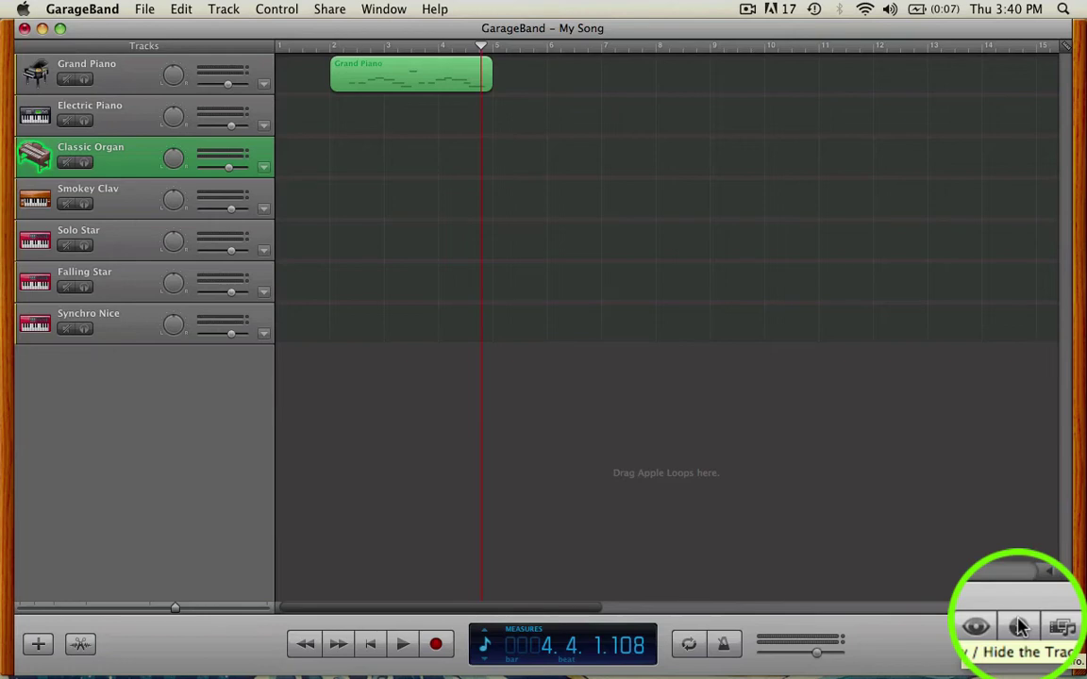
left_click(1019, 627)
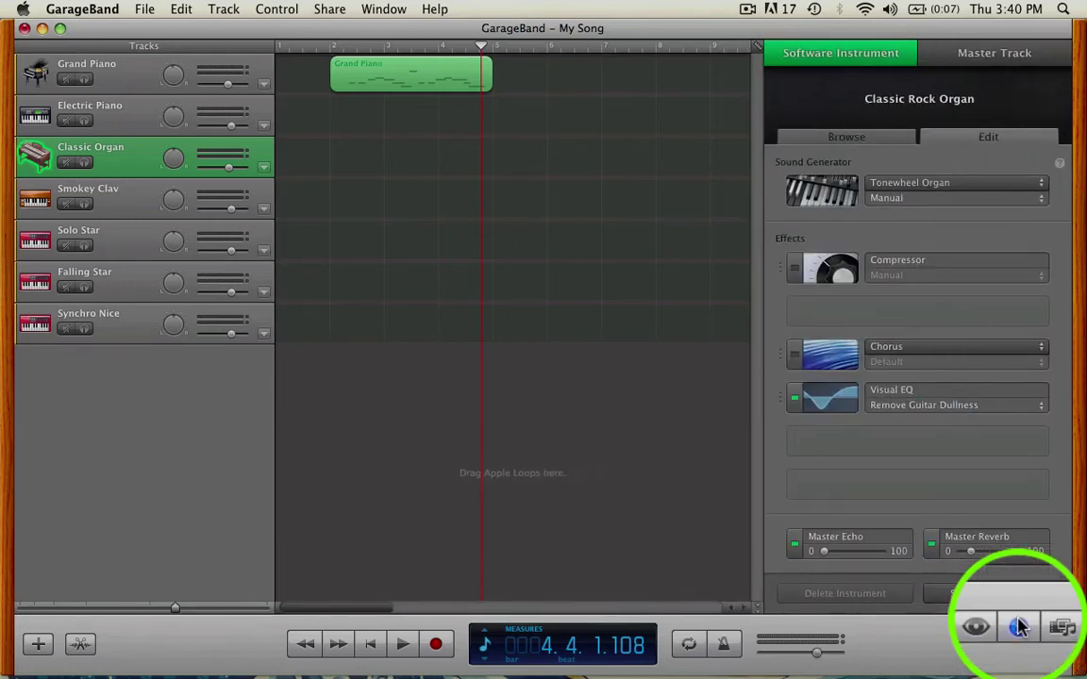
left_click(845, 140)
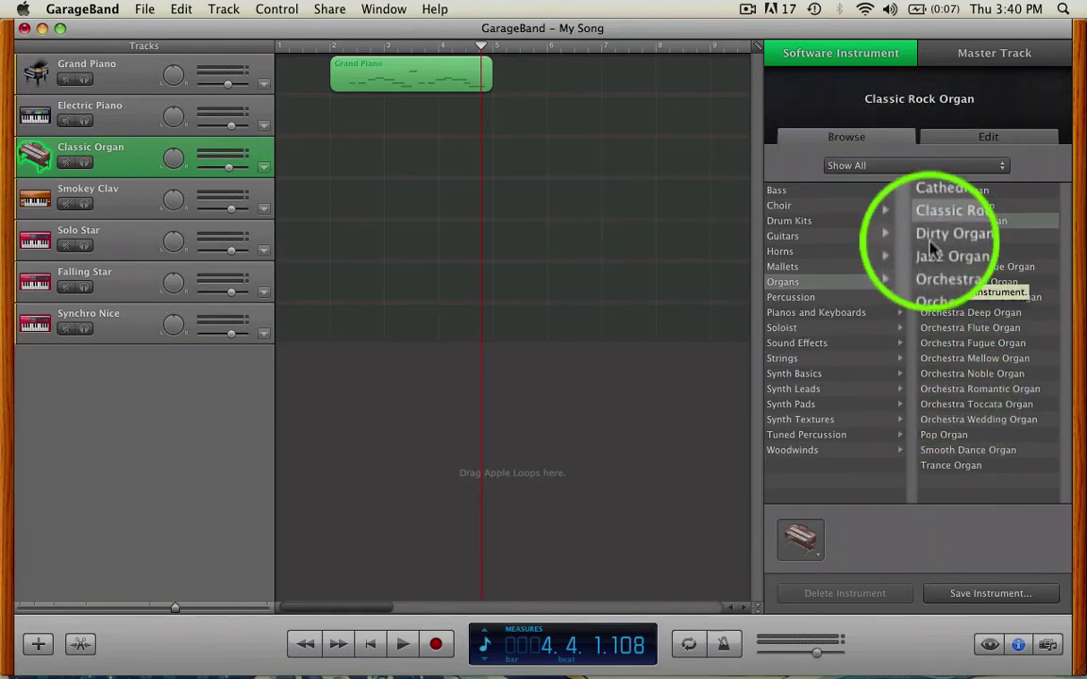
left_click(944, 139)
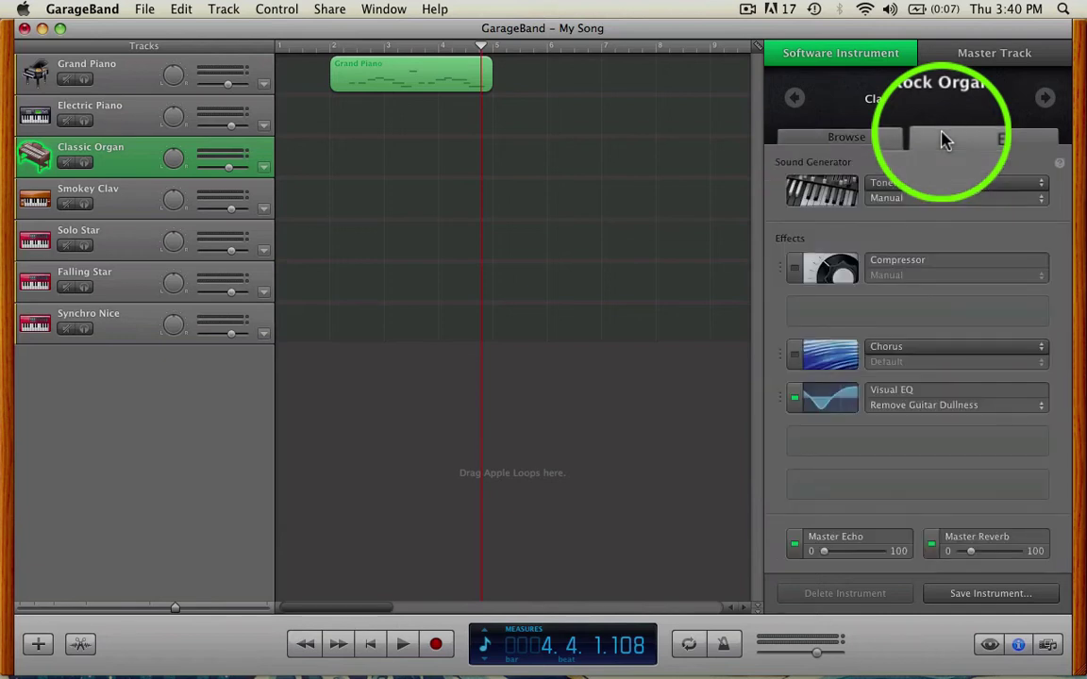
Step: Replace the Tonewheel Organ sound generator with Analog Mono
left_click(971, 190)
scroll(955, 147, "up", 10)
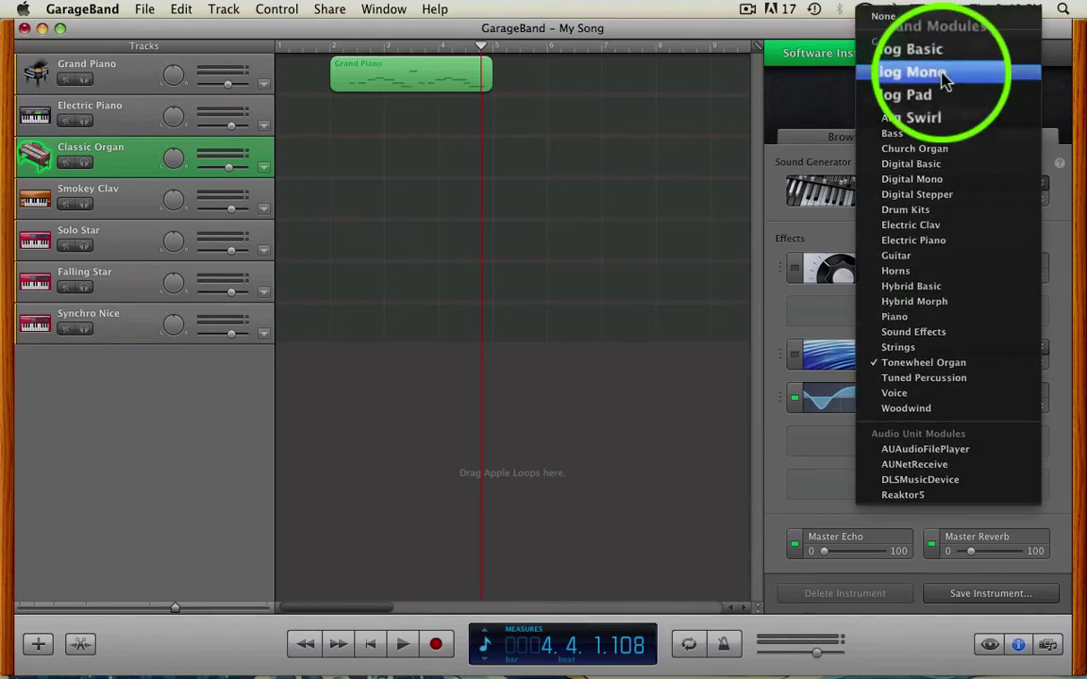
left_click(944, 82)
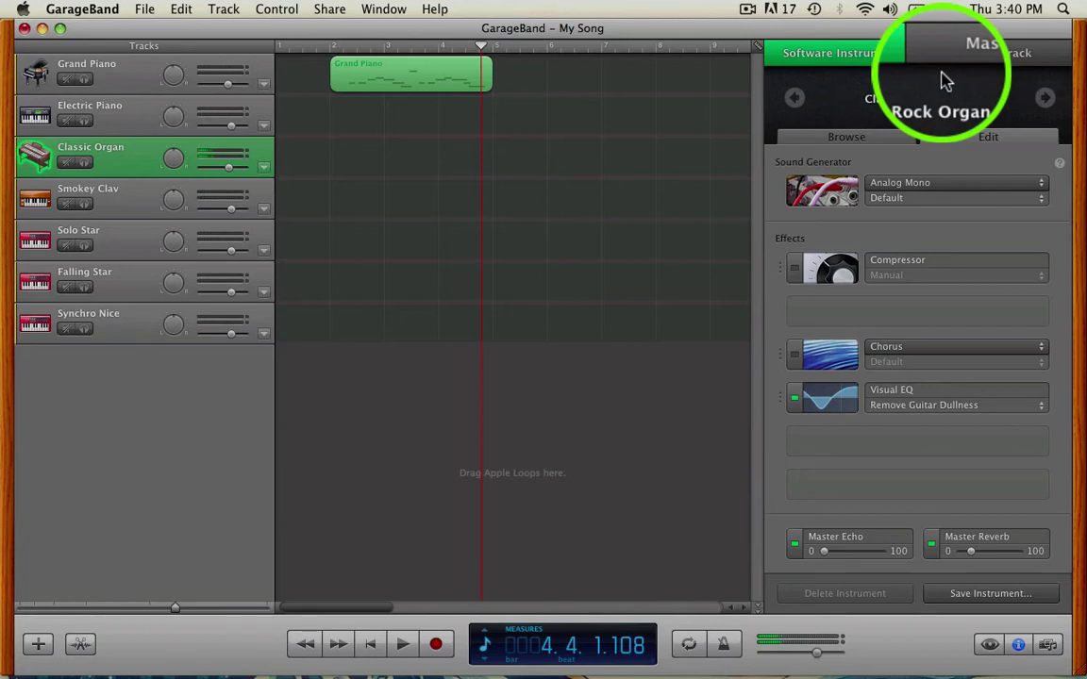
Step: Enable the Compressor with threshold about -34 dB, fastest attack and 0 dB gain
left_click(795, 270)
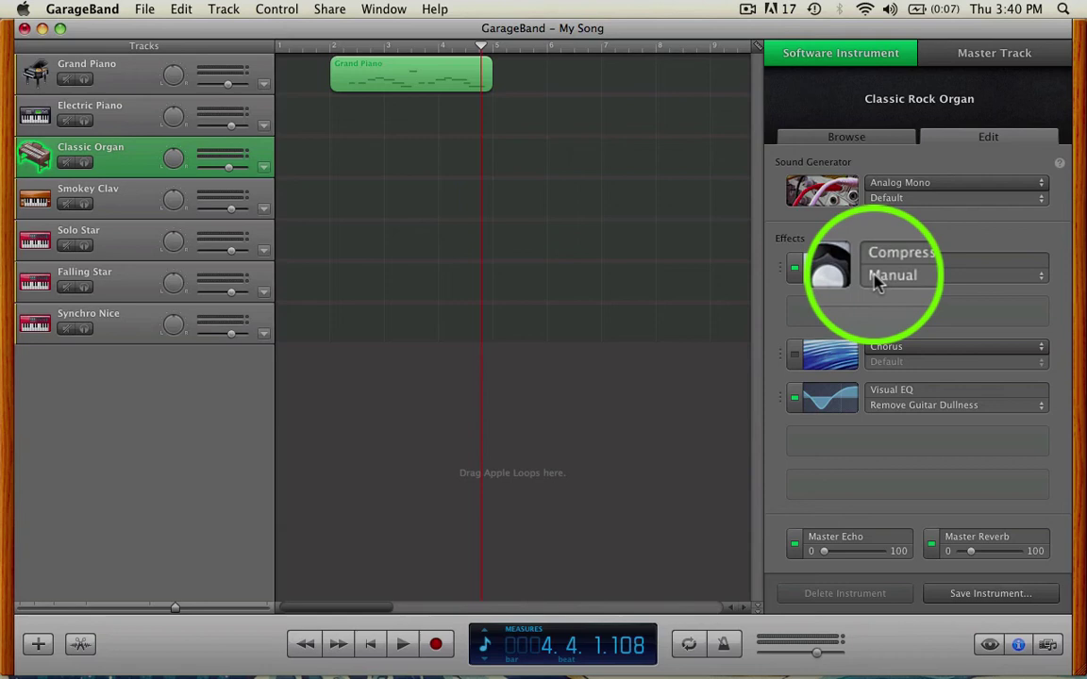
left_click(849, 279)
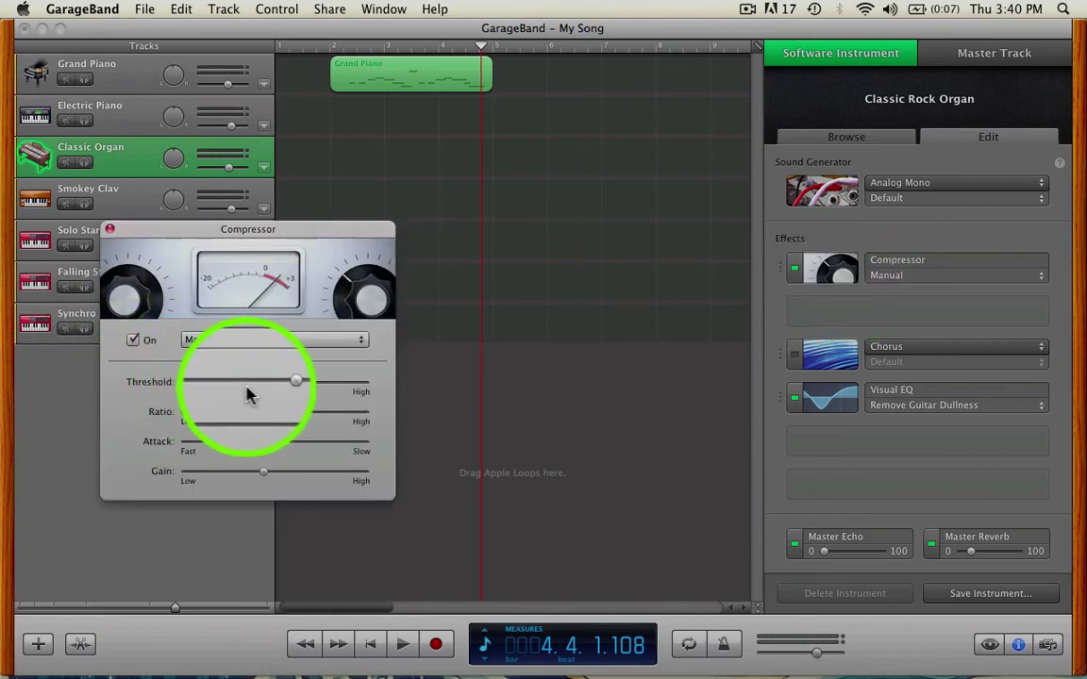
left_click_drag(279, 388, 243, 388)
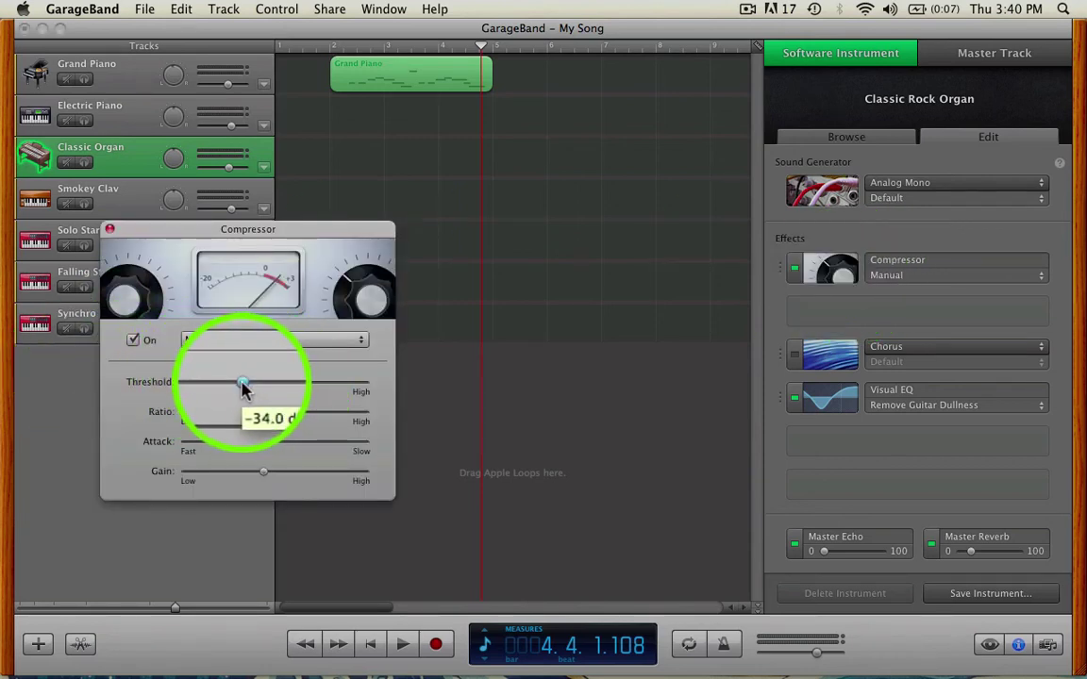
left_click(223, 445)
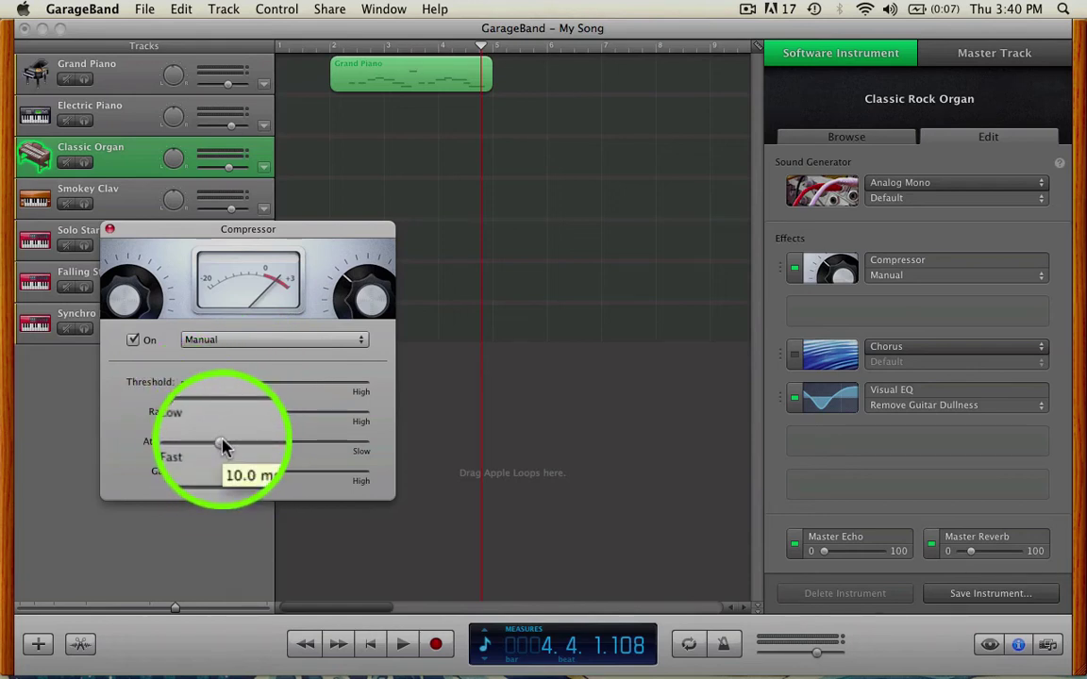
left_click_drag(223, 445, 267, 419)
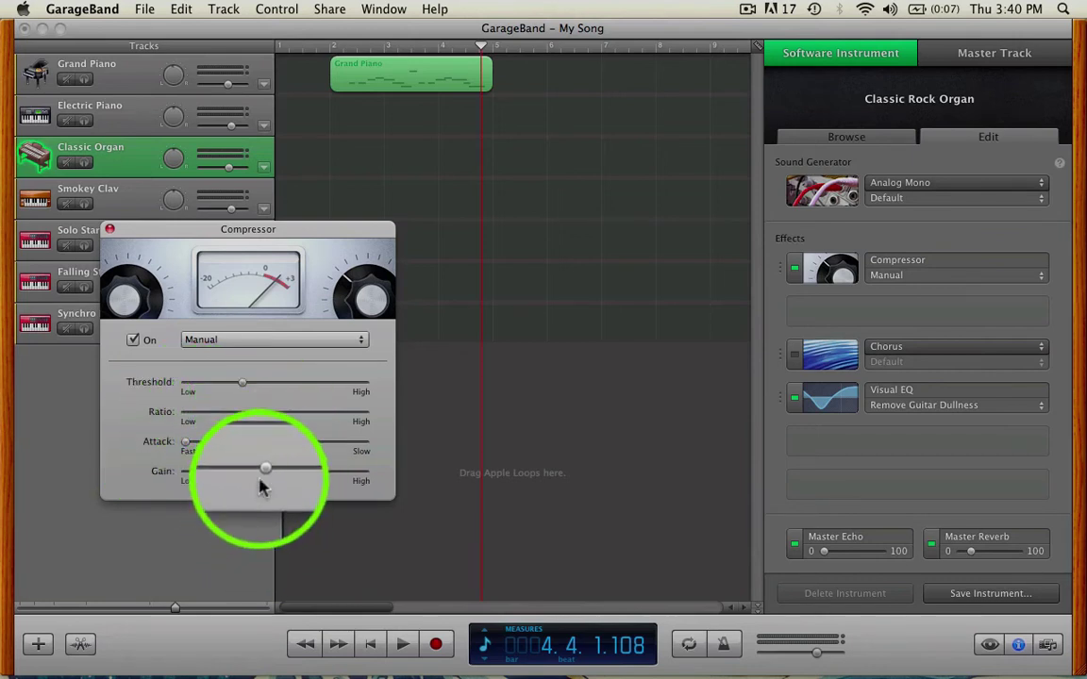
left_click_drag(264, 476, 250, 477)
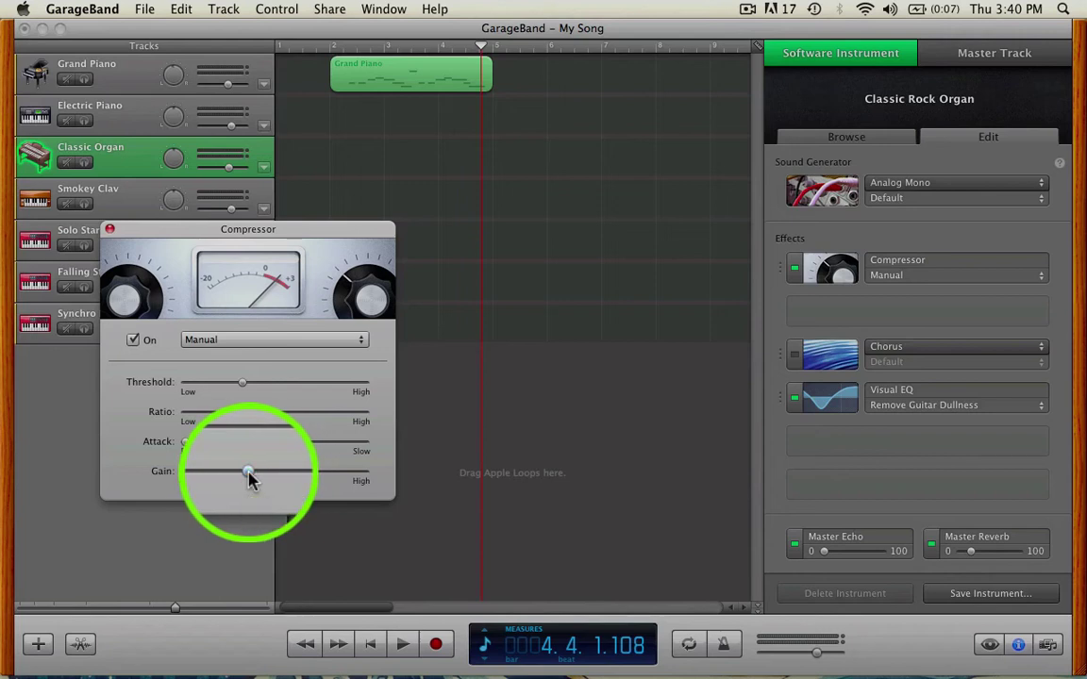
left_click(109, 230)
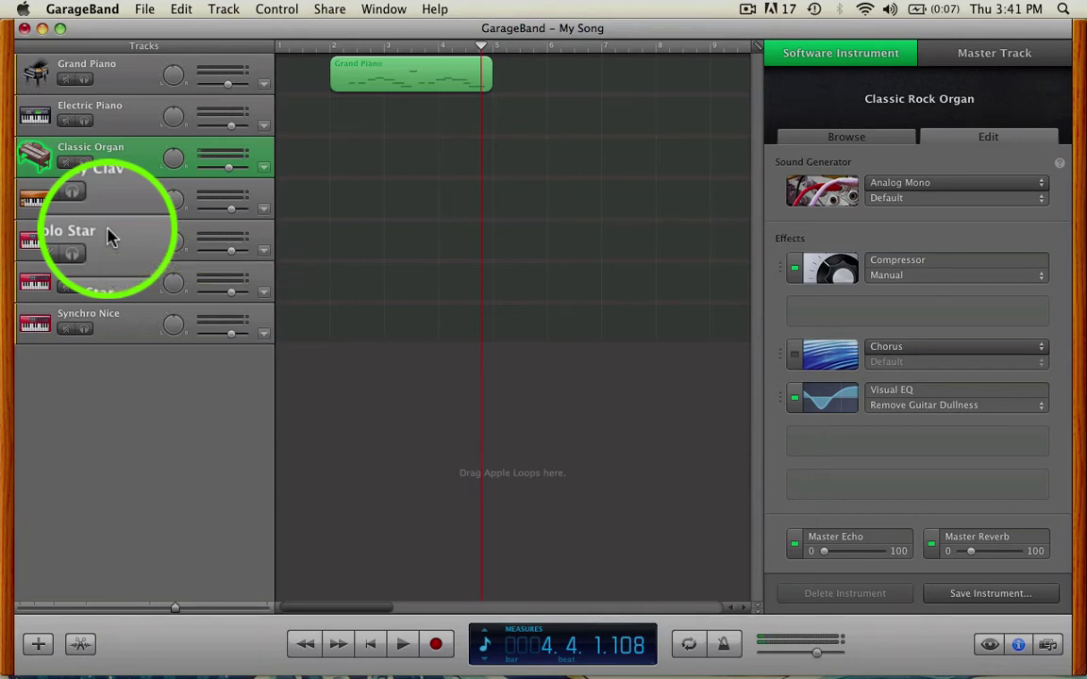
Step: Insert Auto Wah in the empty slot under Compressor, then set Compressor gain to 7.5 dB
left_click(841, 310)
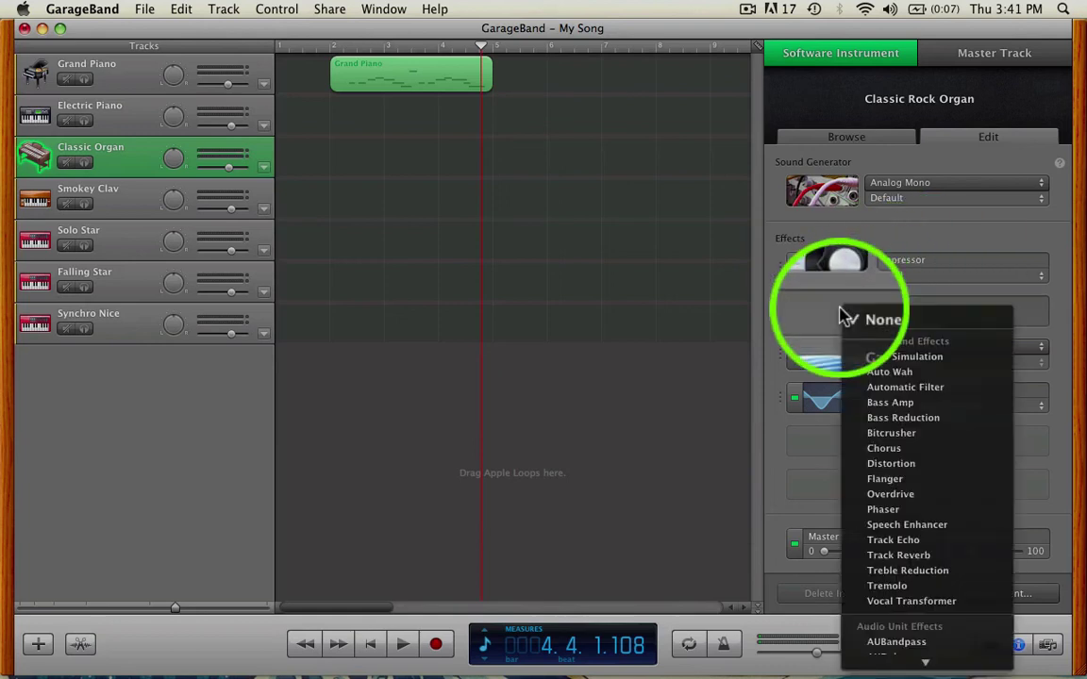
left_click(928, 376)
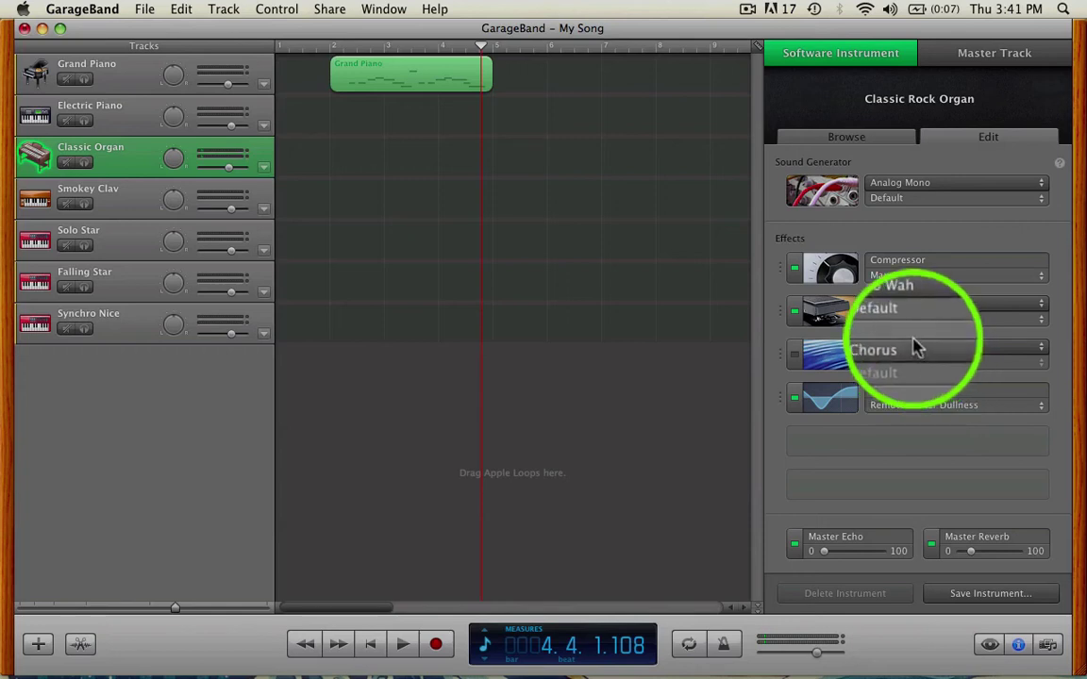
left_click(834, 271)
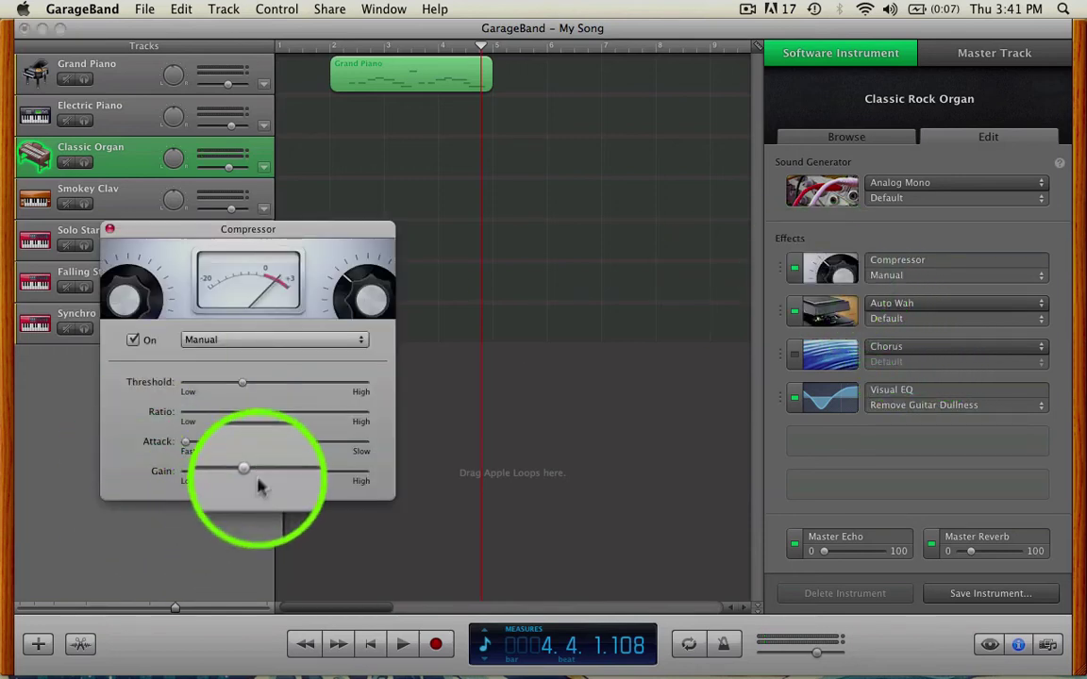
left_click_drag(248, 472, 272, 477)
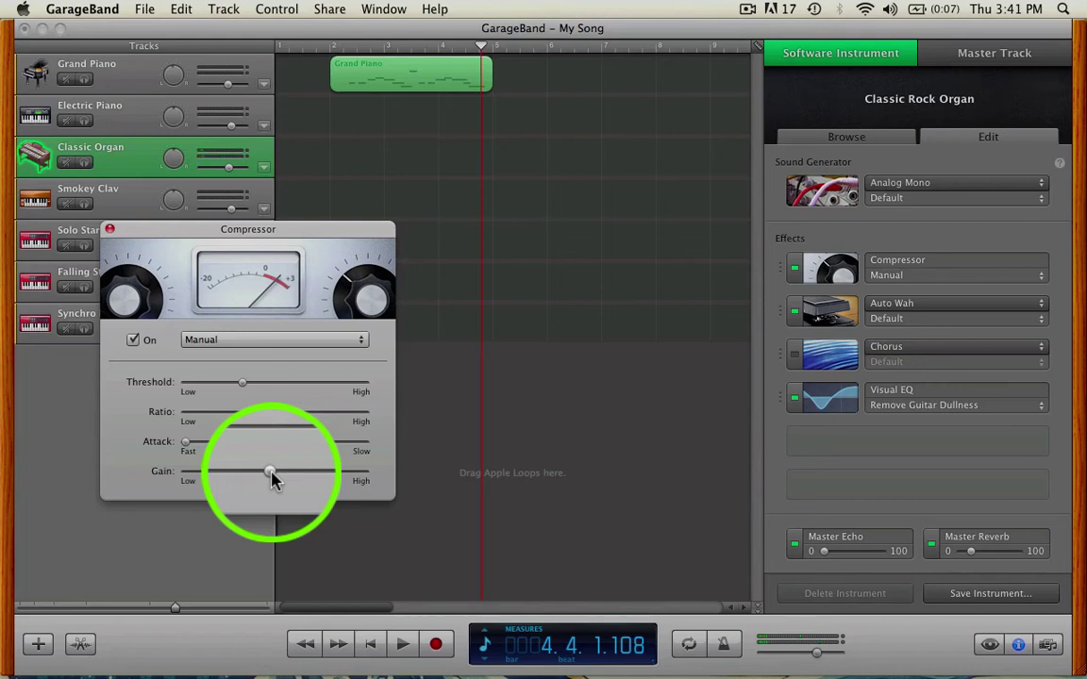
left_click_drag(272, 473, 294, 474)
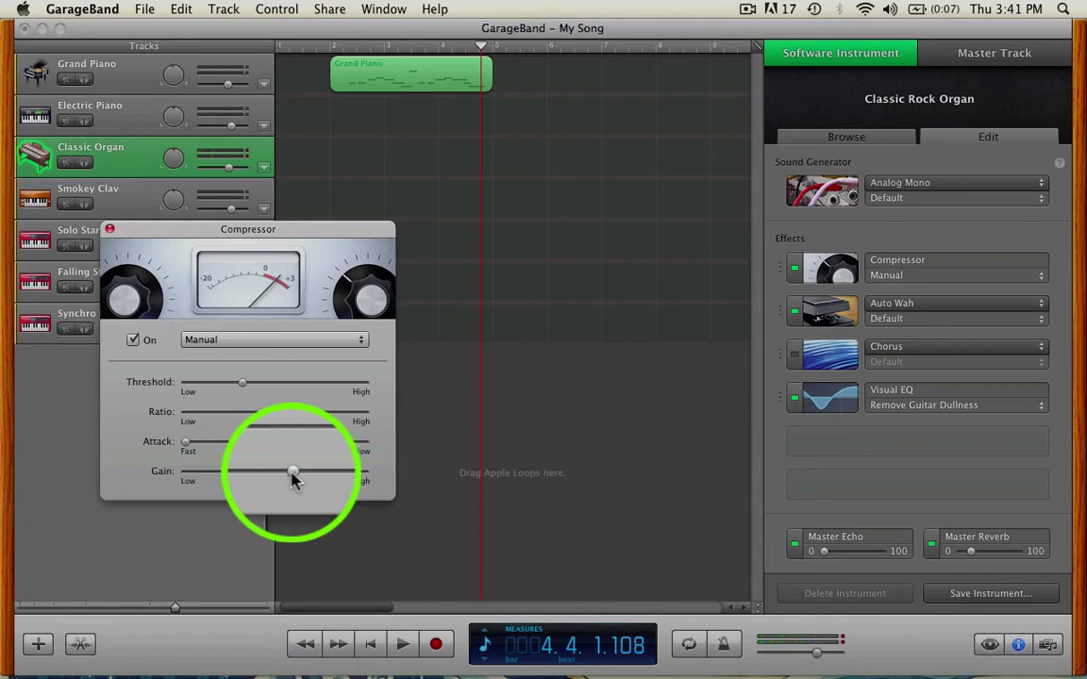
left_click_drag(292, 472, 275, 474)
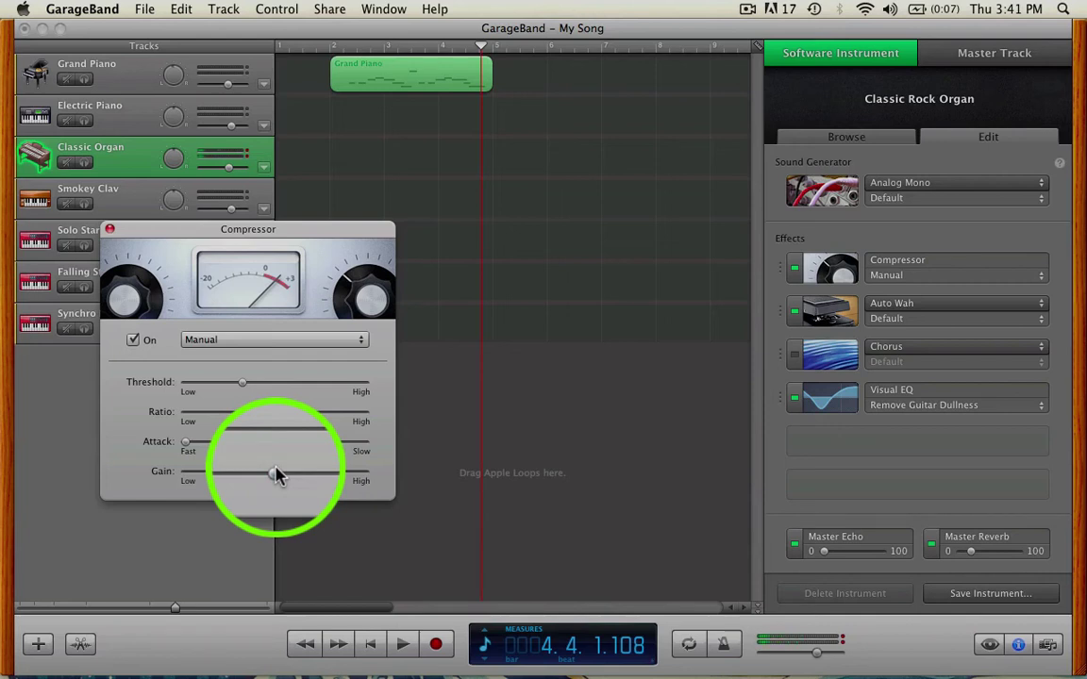
Step: Close the Compressor window and switch on the Chorus effect
left_click(109, 228)
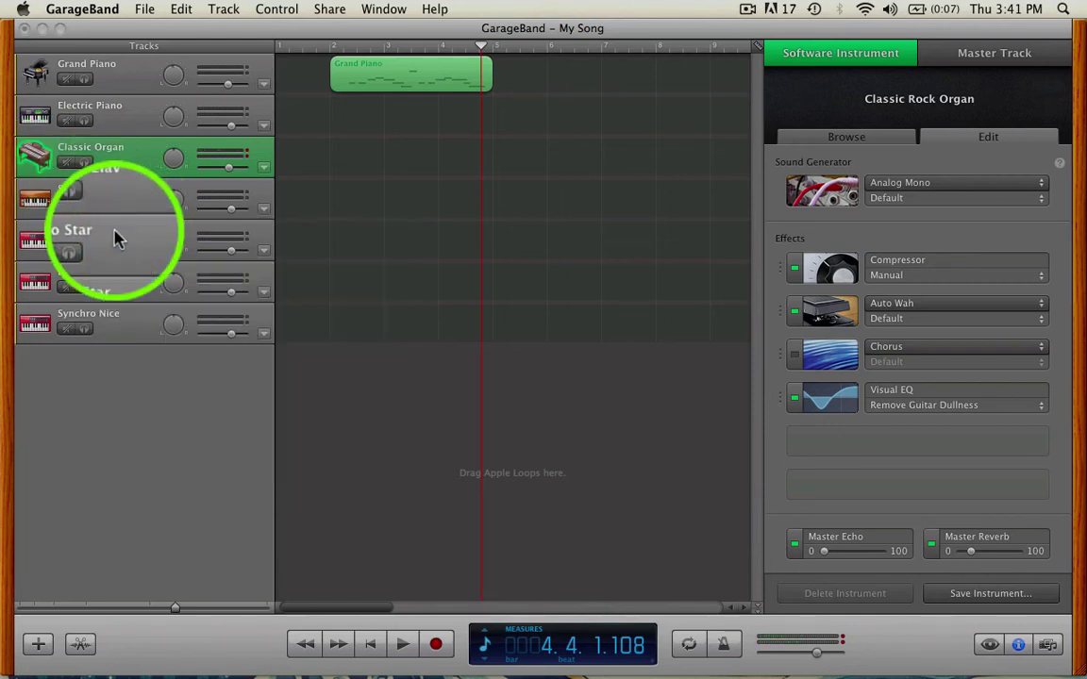
mouse_move(846, 265)
left_click(829, 356)
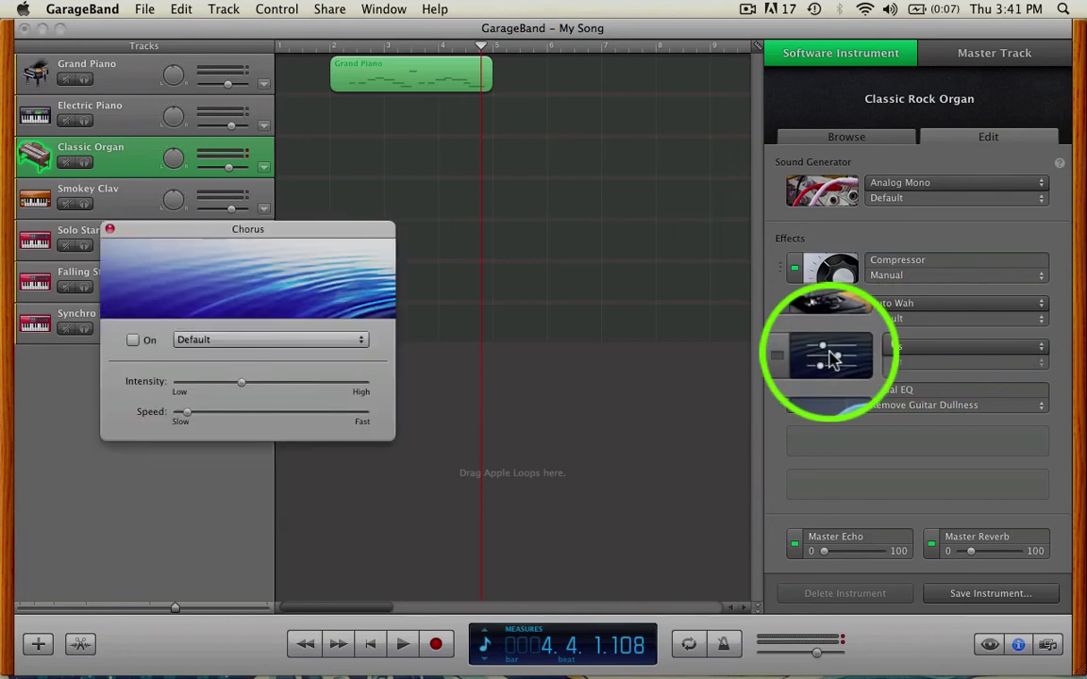
left_click(318, 342)
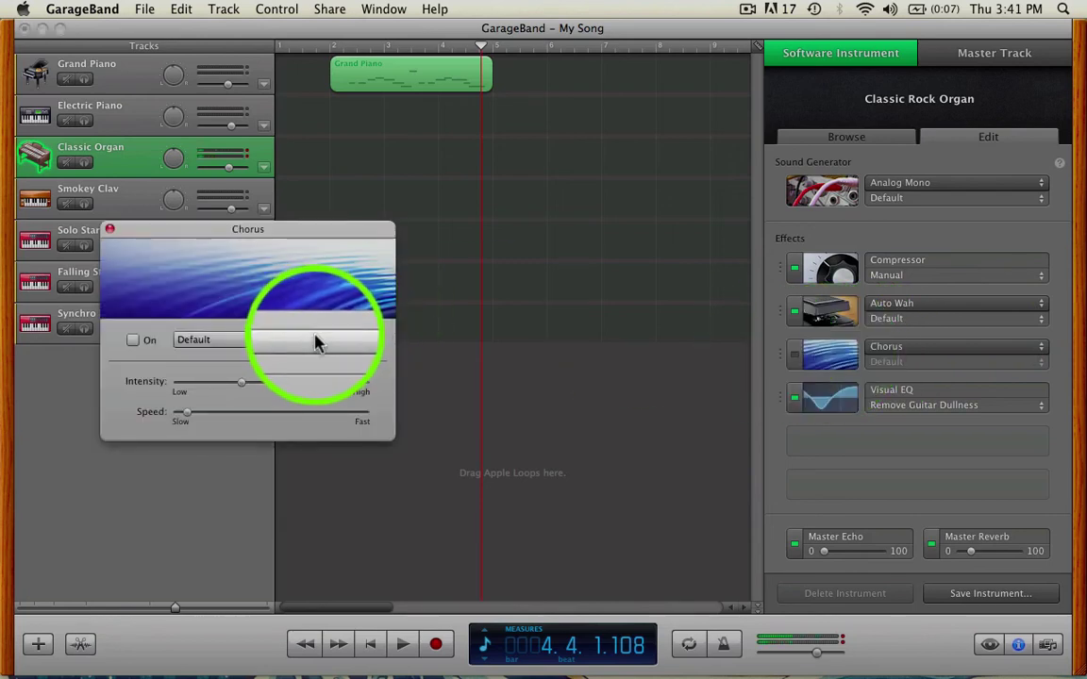
left_click(131, 341)
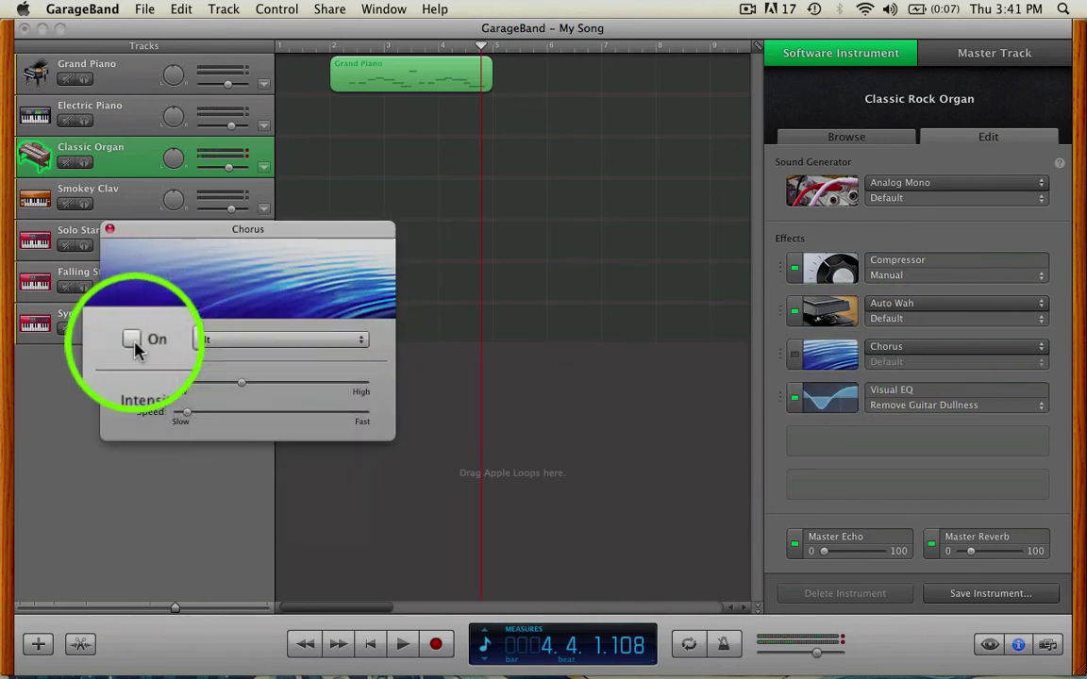
left_click(132, 340)
Step: Try the Atmospheric Chorus preset, then settle on Faster Modulation
left_click(226, 344)
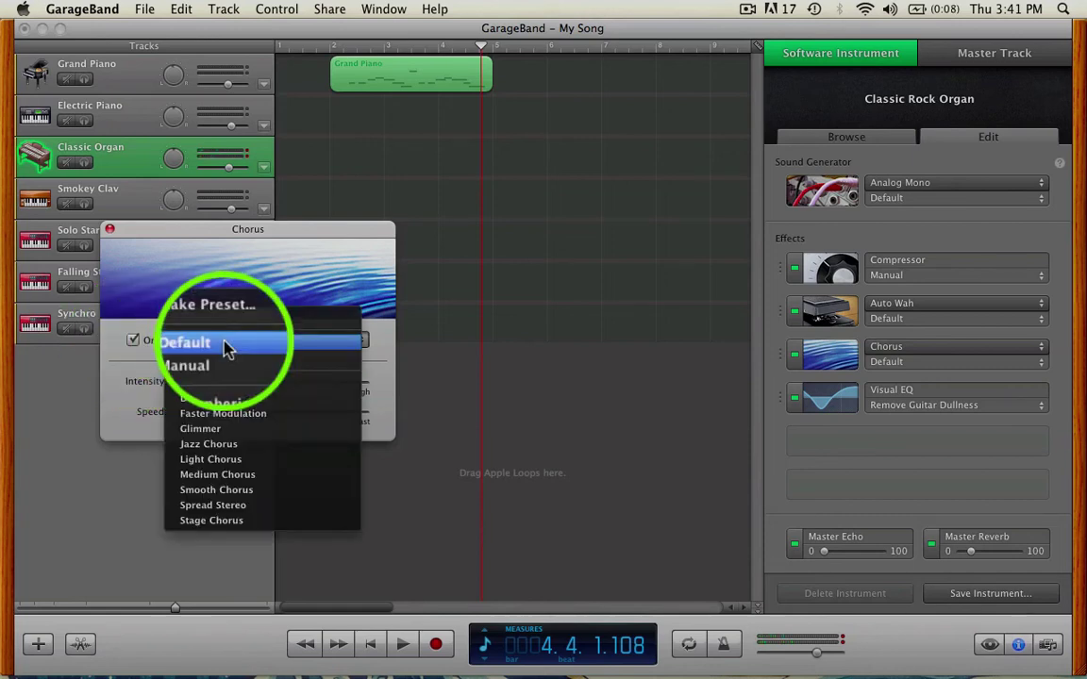
left_click(253, 385)
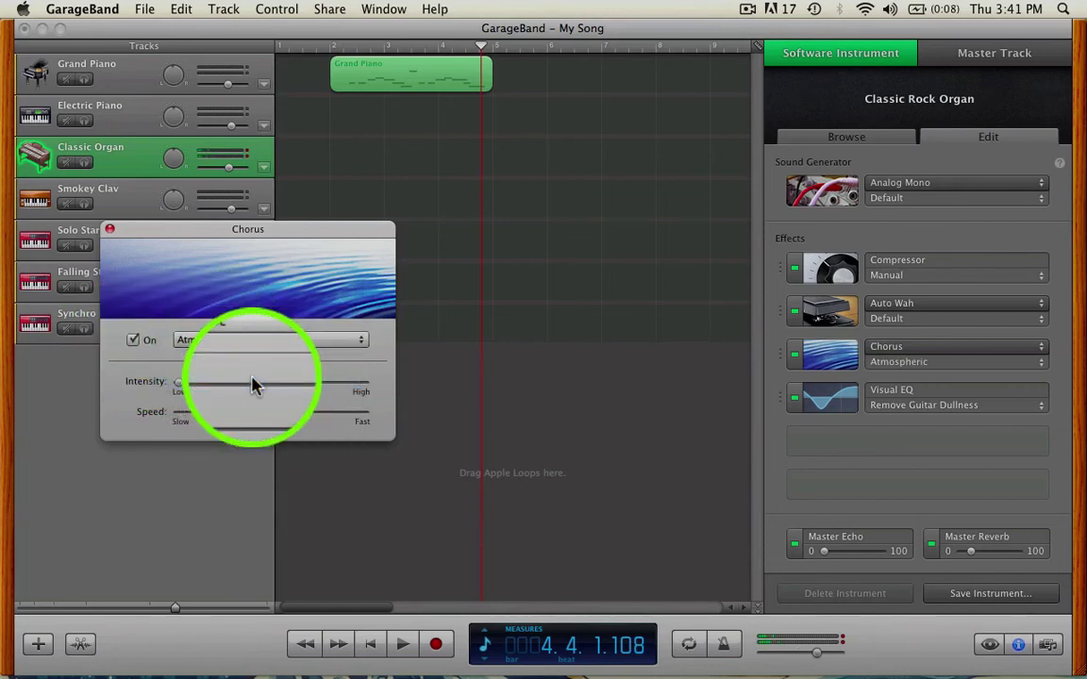
mouse_move(253, 385)
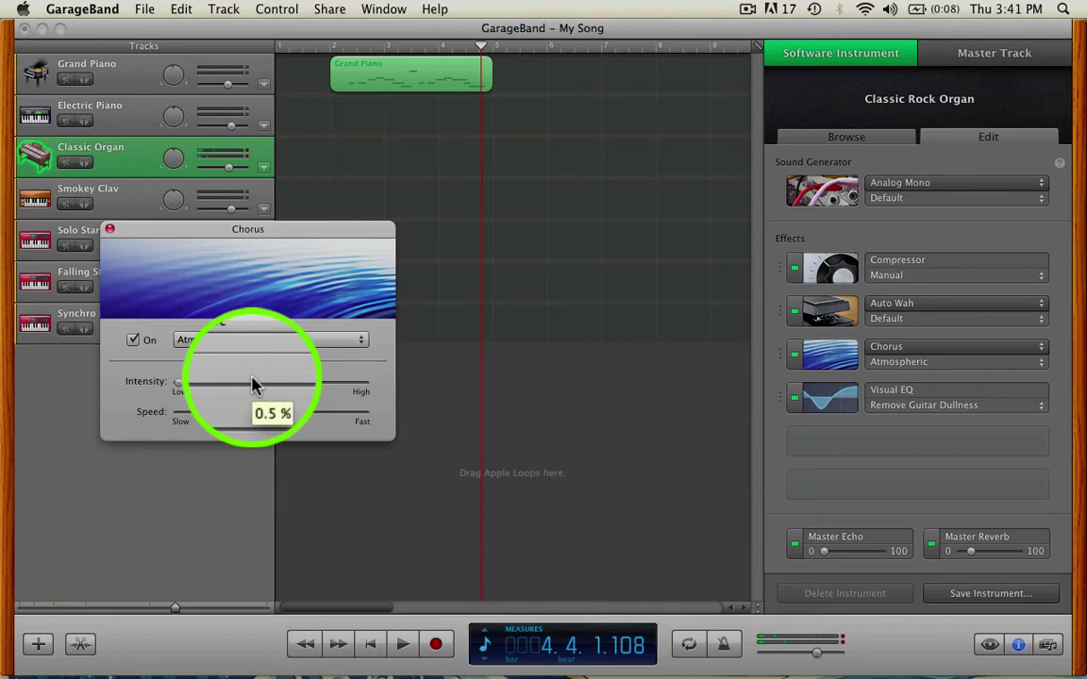
left_click(222, 342)
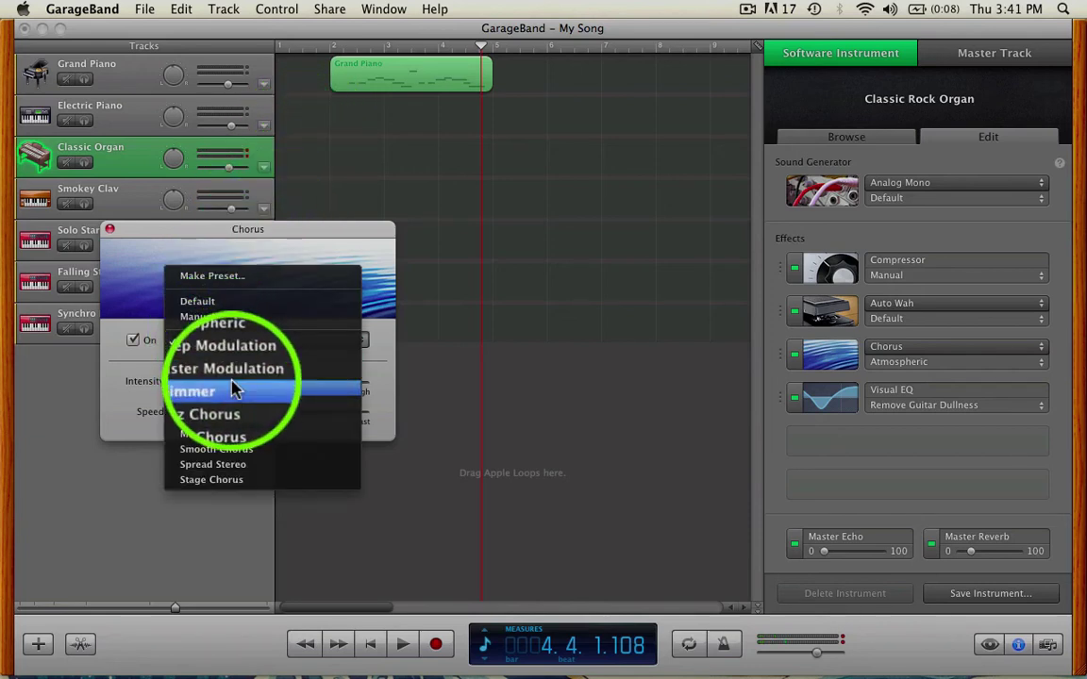
left_click(243, 381)
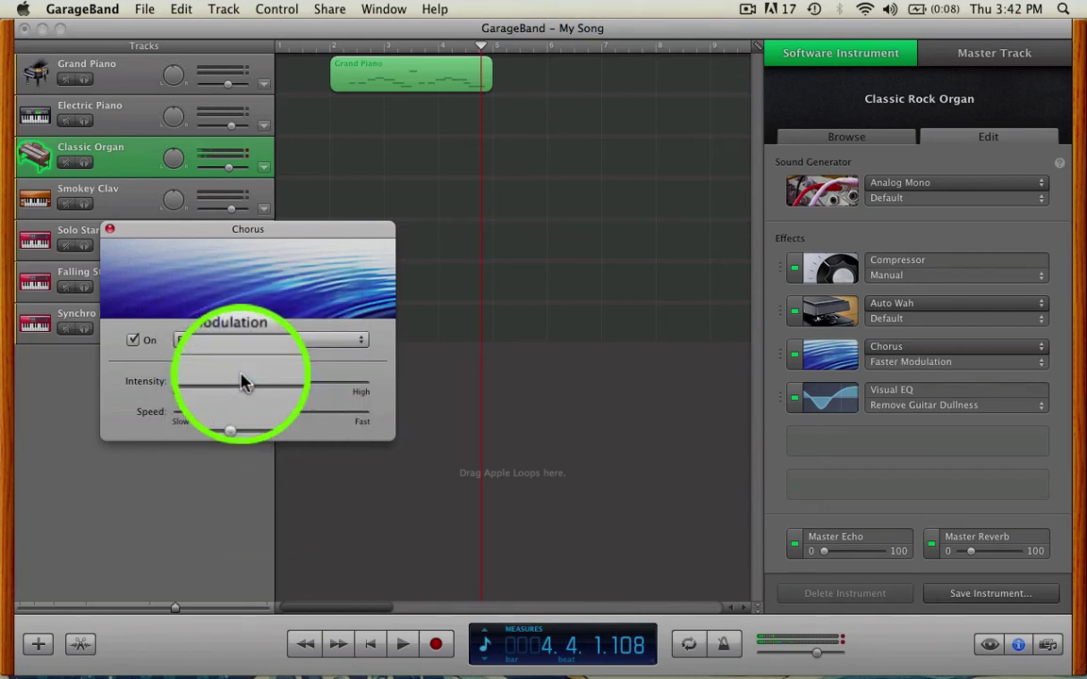
left_click(110, 229)
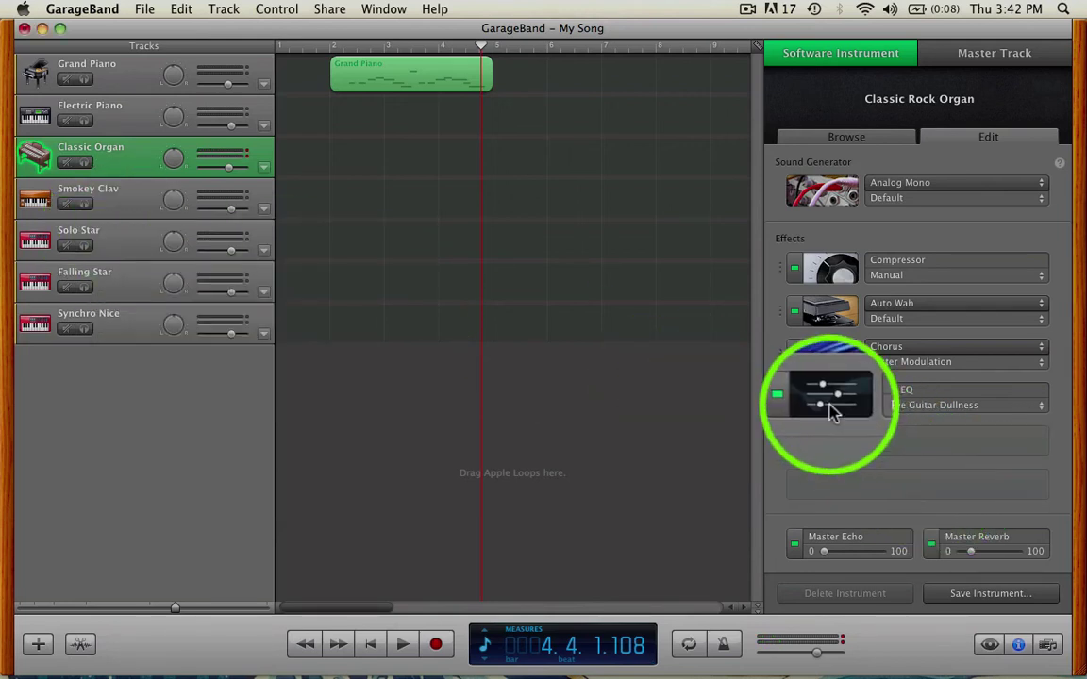
Step: In the Visual EQ, boost Bass broadly, bump High Mid and cut Treble slightly
left_click(830, 407)
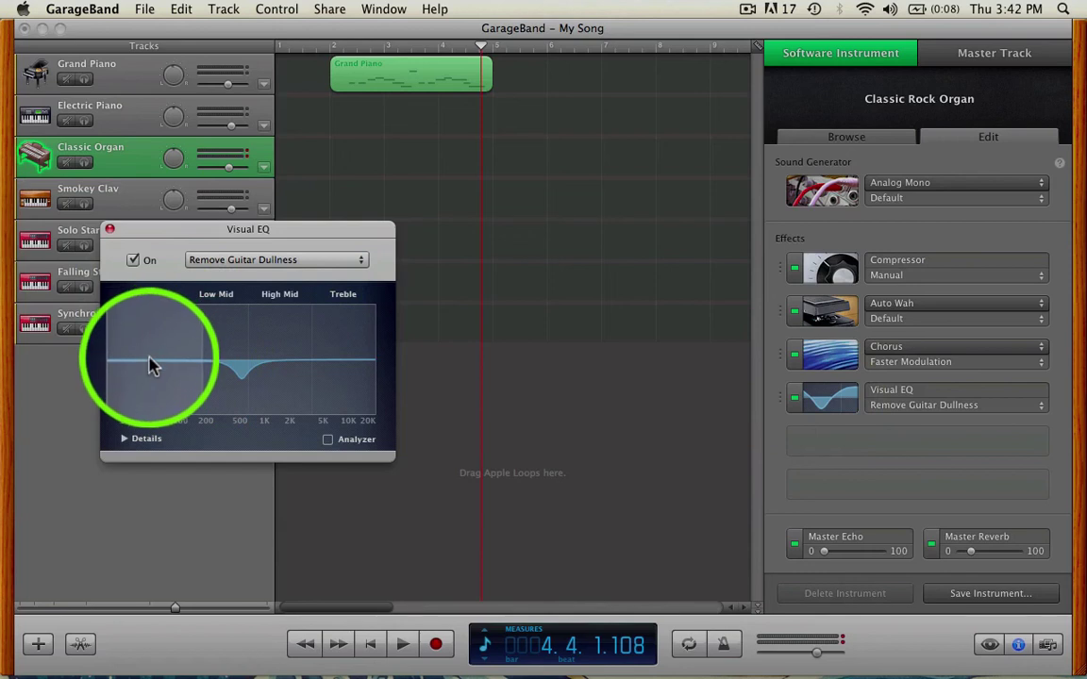
left_click_drag(151, 366, 163, 349)
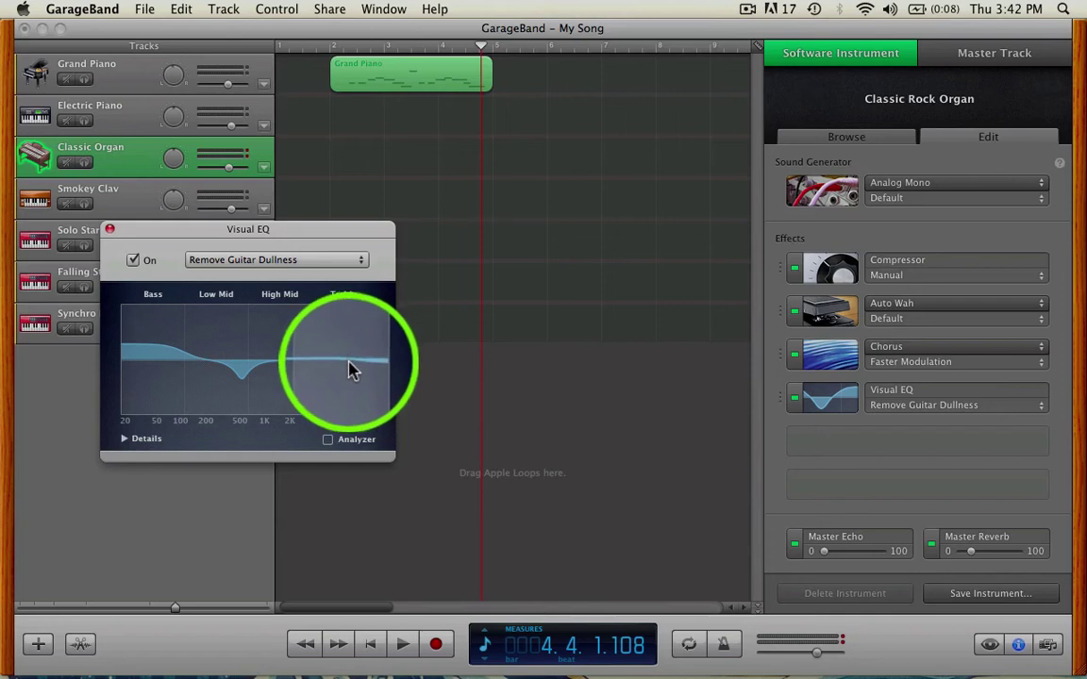
left_click_drag(349, 370, 352, 374)
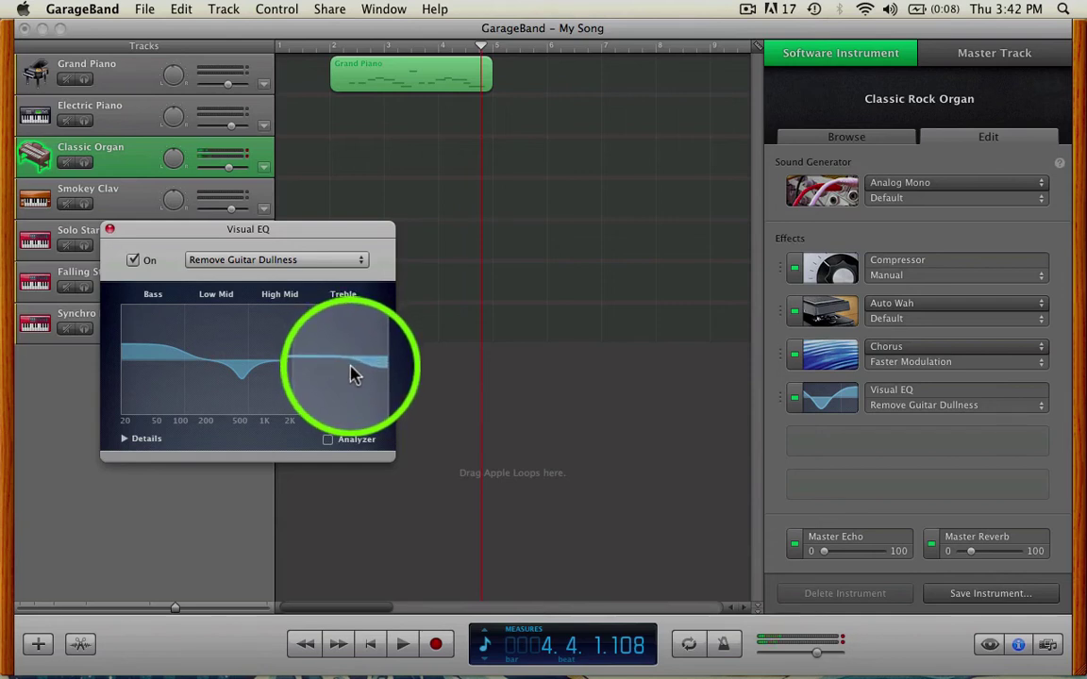
left_click_drag(351, 374, 289, 355)
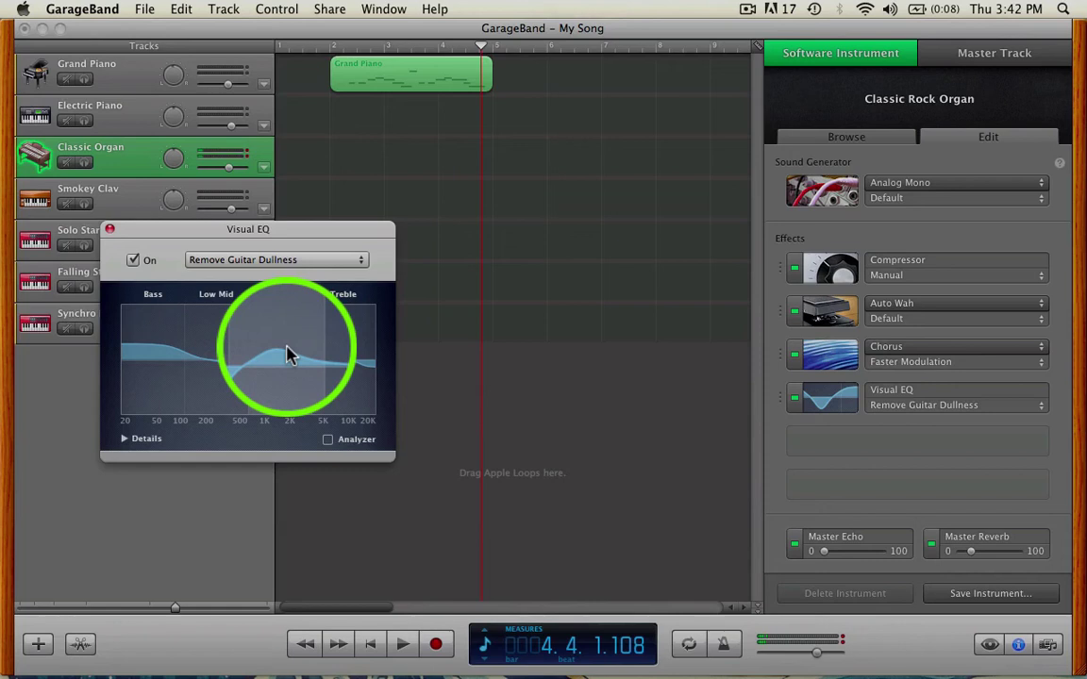
left_click_drag(289, 354, 165, 342)
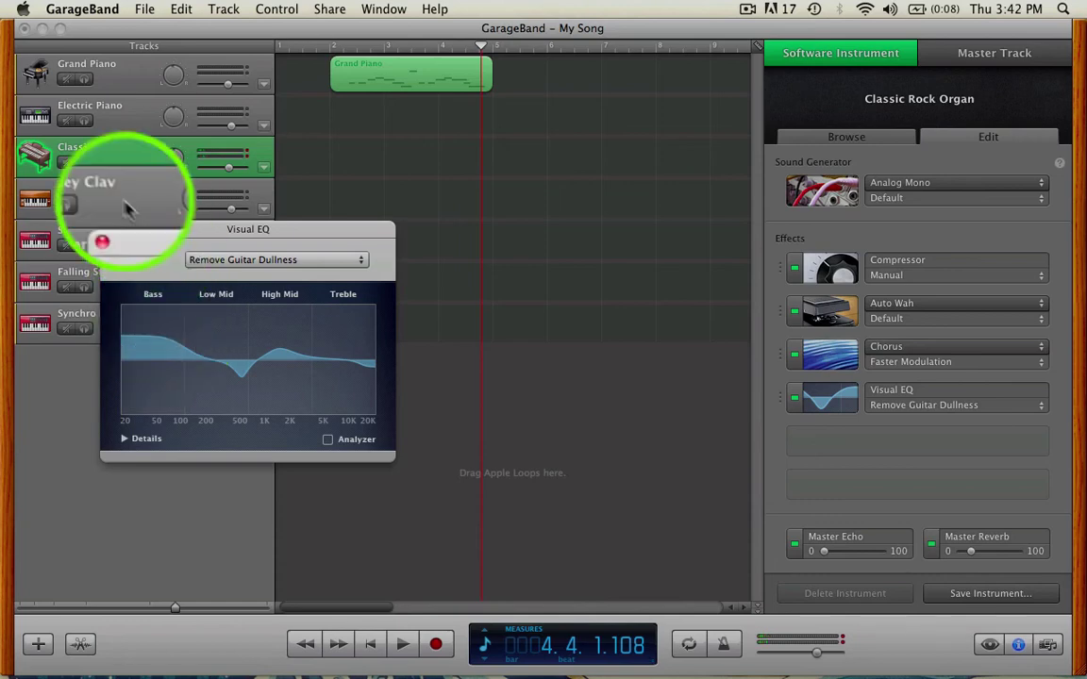
Step: Close the Visual EQ window, keeping the reshaped curve
left_click(109, 229)
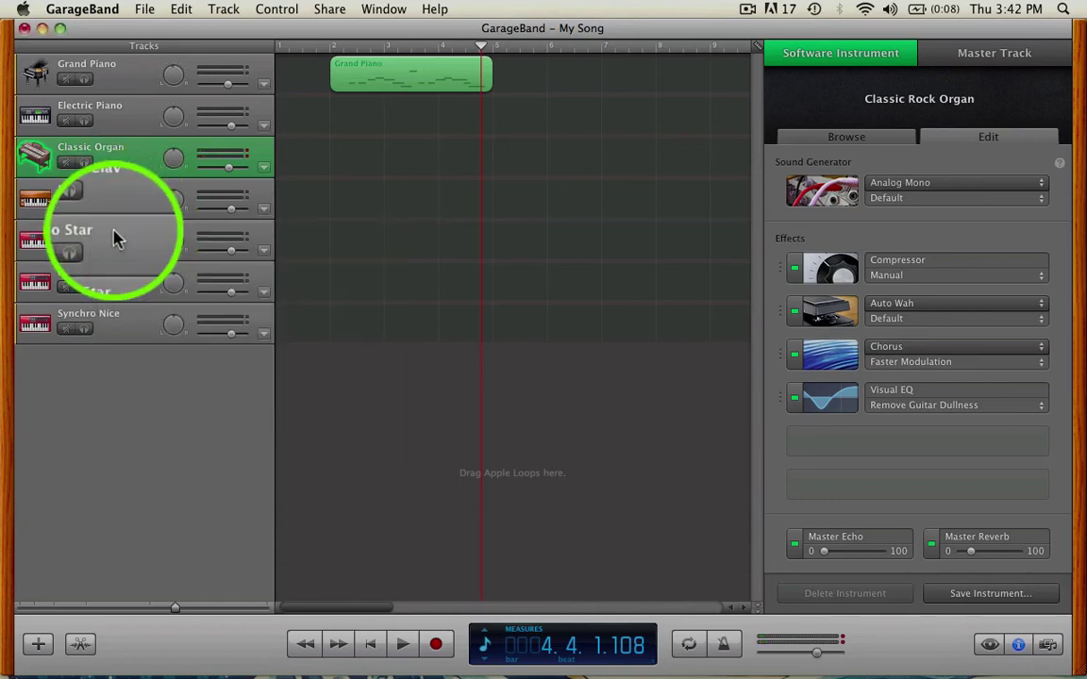